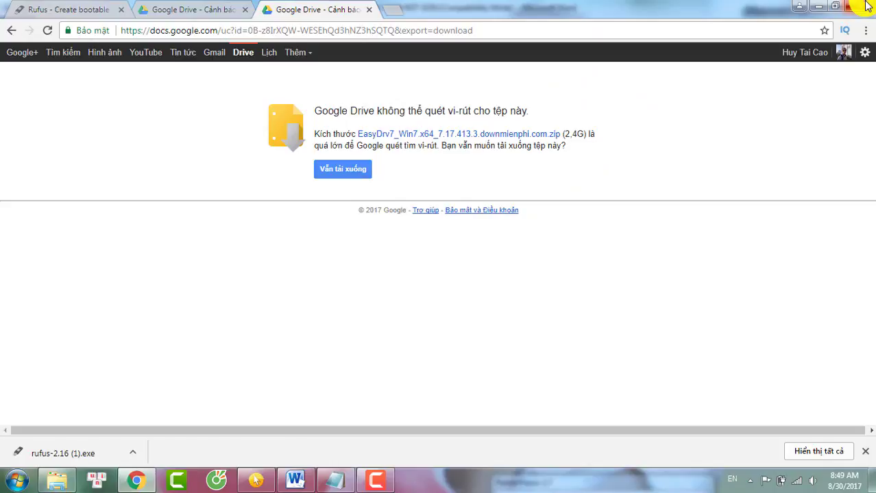
# Step: Close the browser and highlight the guide's note about already having the machine's drivers
pyautogui.click(865, 6)
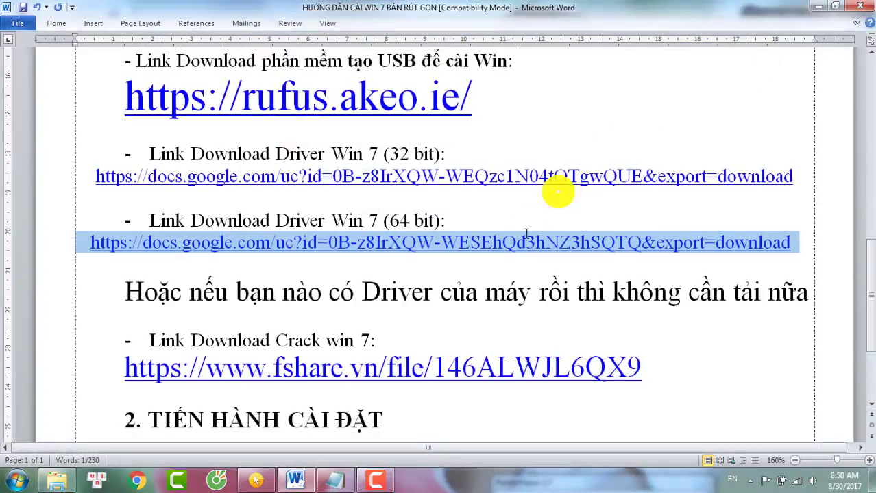
pyautogui.scroll(-3, 518, 244)
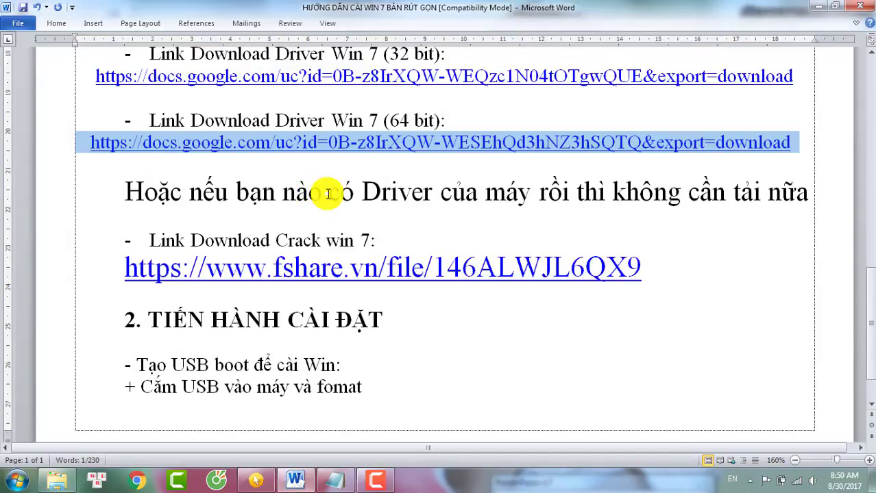
pyautogui.moveTo(329, 194); pyautogui.dragTo(782, 186)
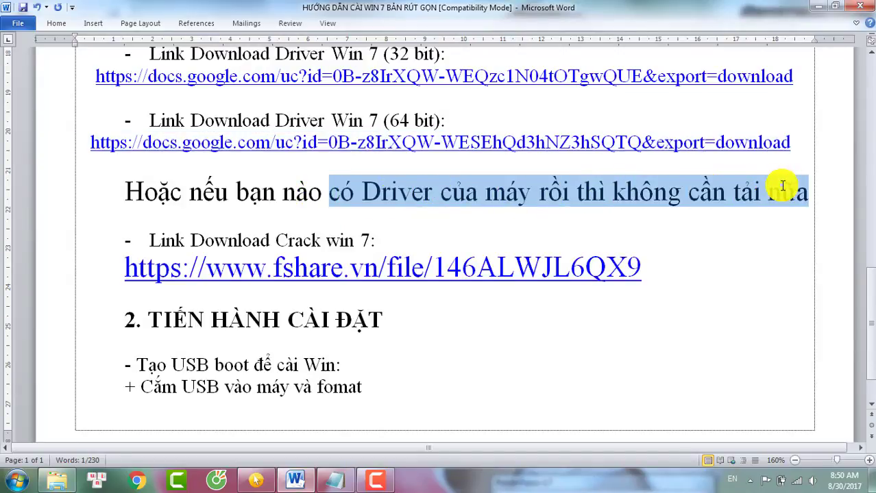
pyautogui.click(464, 232)
# Step: Copy the fshare.vn link listed under "Link Download Crack win 7" in the guide
pyautogui.click(96, 272)
pyautogui.moveTo(96, 272); pyautogui.dragTo(656, 270)
pyautogui.hotkey('ctrl', 'c')
pyautogui.rightClick(460, 272)
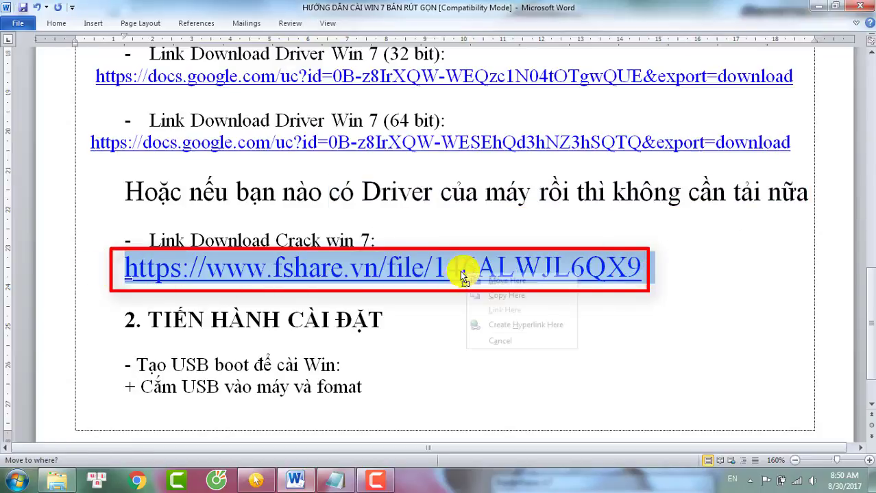
pyautogui.rightClick(411, 268)
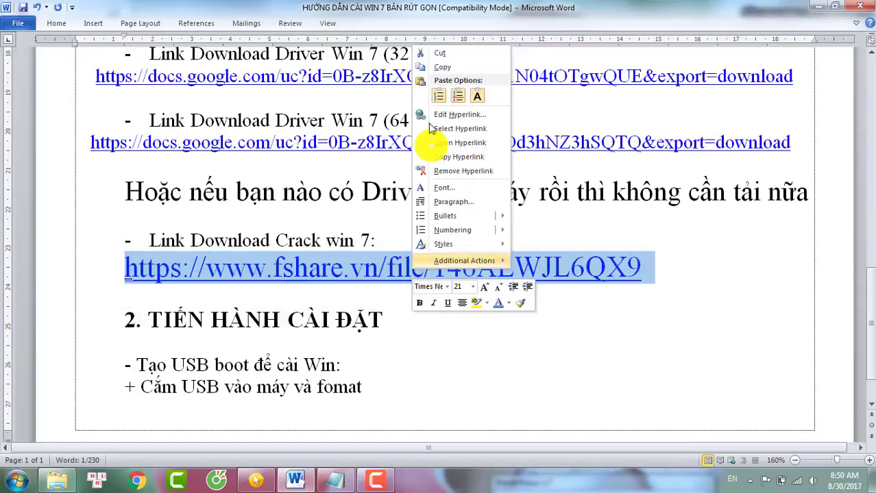
pyautogui.click(437, 71)
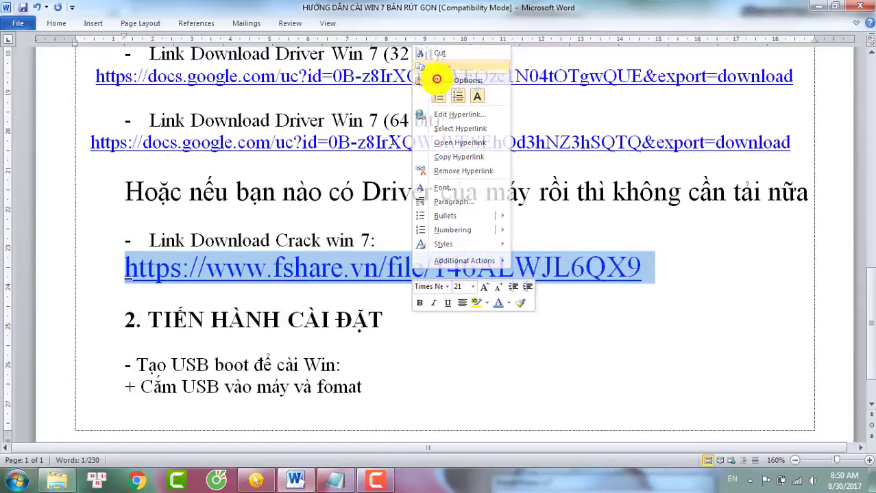
# Step: Switch to Chrome and go to the copied fshare.vn link
pyautogui.click(137, 481)
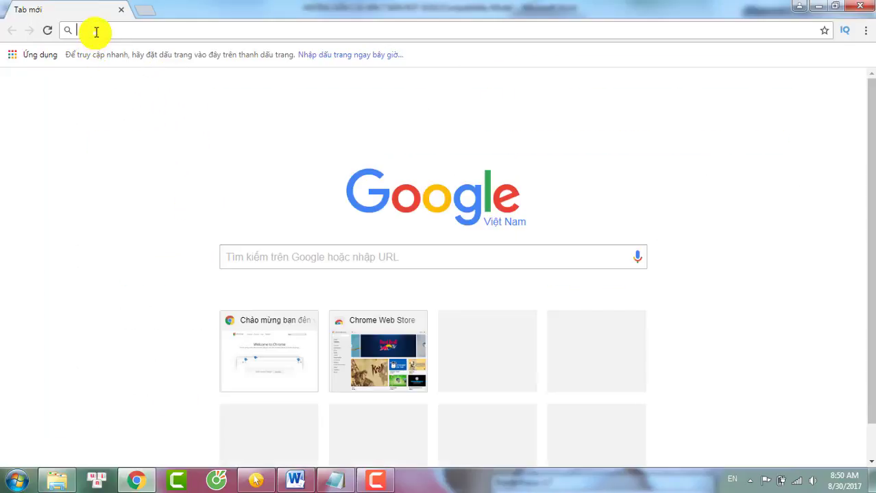
pyautogui.rightClick(95, 31)
pyautogui.click(137, 110)
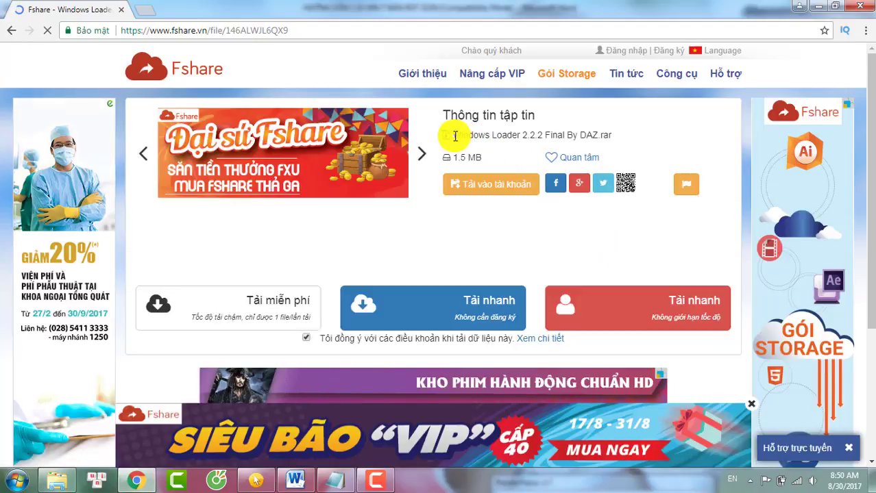
# Step: Request the free download of the Windows Loader 2.2.2 archive, declining the SBRO Safe Browsing extension, and cancel the resulting file download
pyautogui.moveTo(455, 135); pyautogui.dragTo(656, 135)
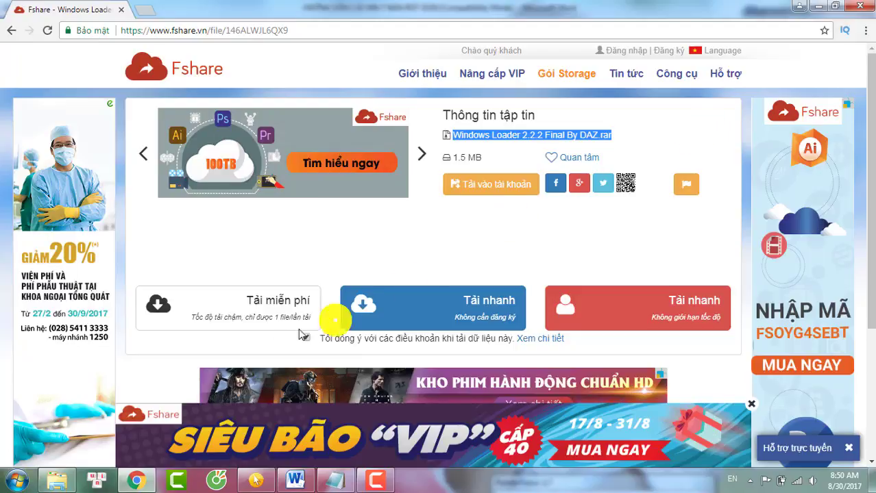
pyautogui.click(216, 314)
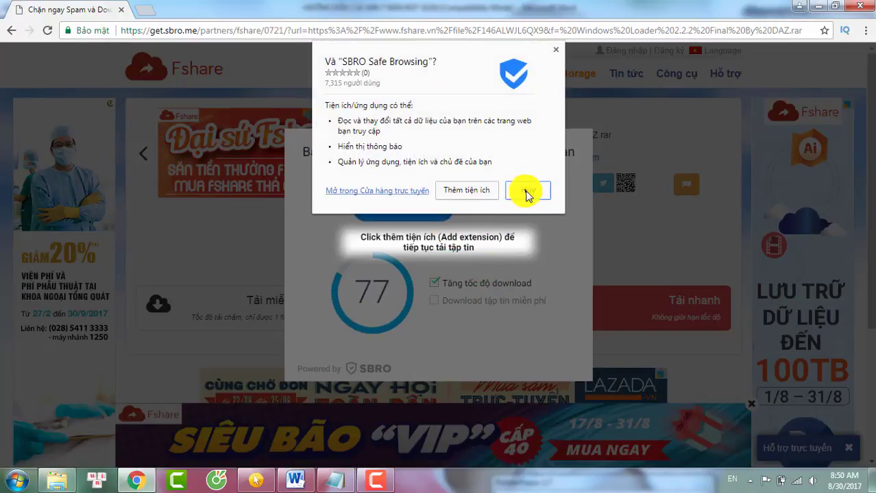
pyautogui.click(526, 193)
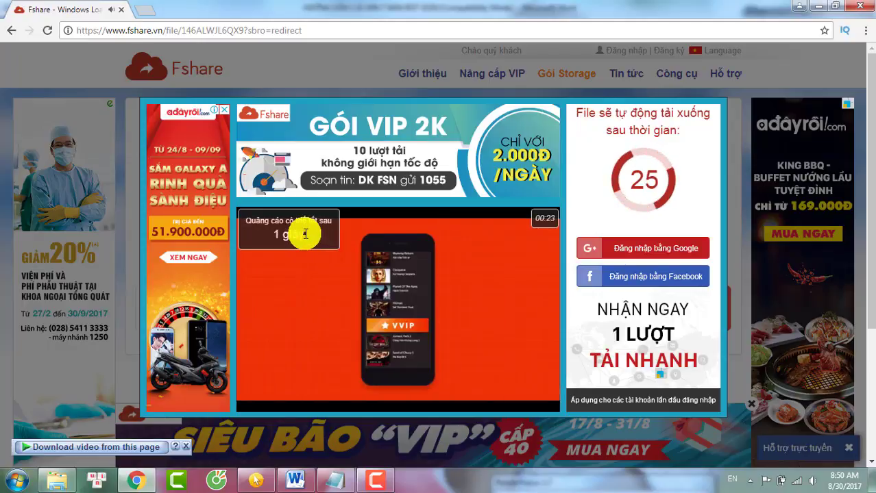
pyautogui.click(308, 235)
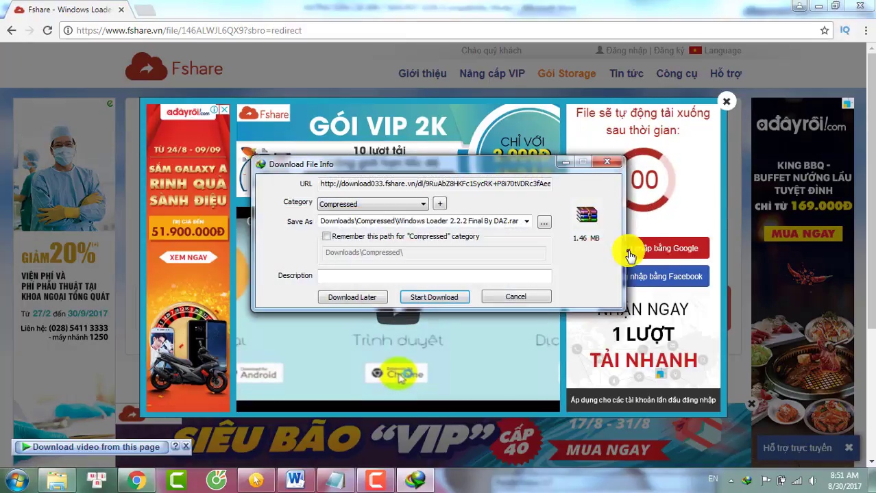
pyautogui.click(446, 299)
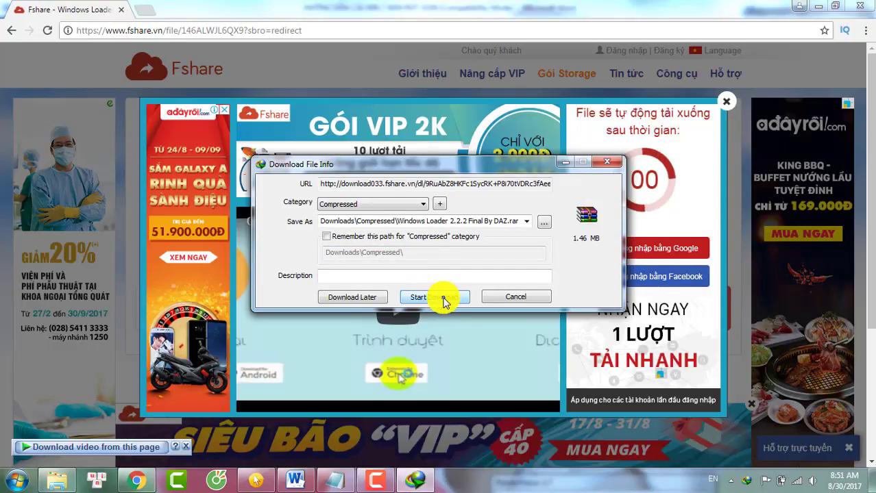
pyautogui.click(514, 296)
# Step: Return to the Word guide and highlight the section 2 heading, the USB boot line and the USB formatting line in turn
pyautogui.hotkey('alt', 'Tab')
pyautogui.scroll(-1, 494, 331)
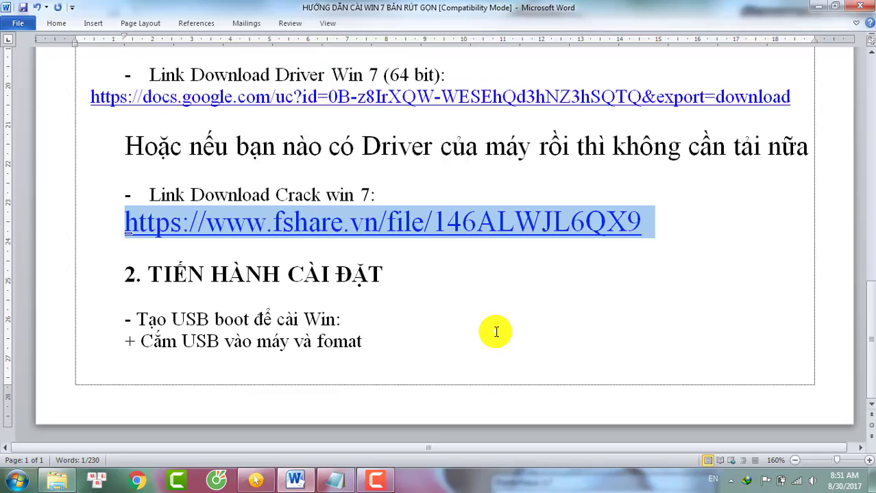
pyautogui.moveTo(405, 276); pyautogui.dragTo(118, 274)
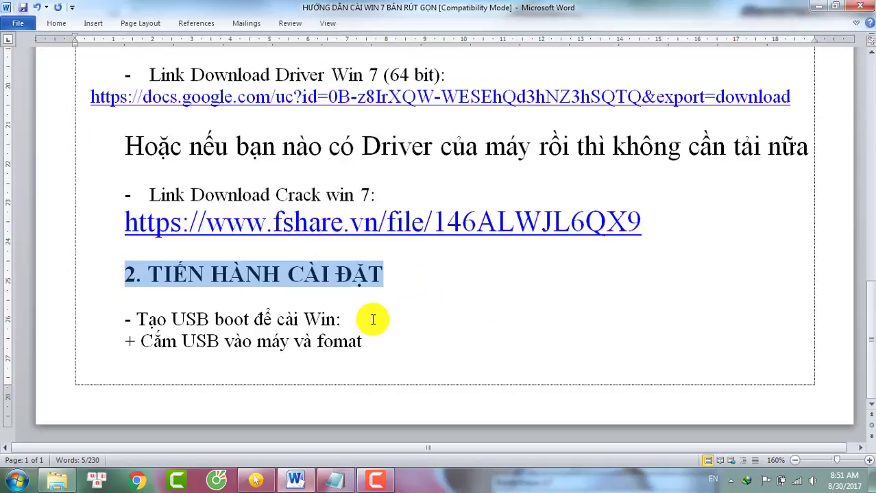
pyautogui.moveTo(371, 319); pyautogui.dragTo(118, 319)
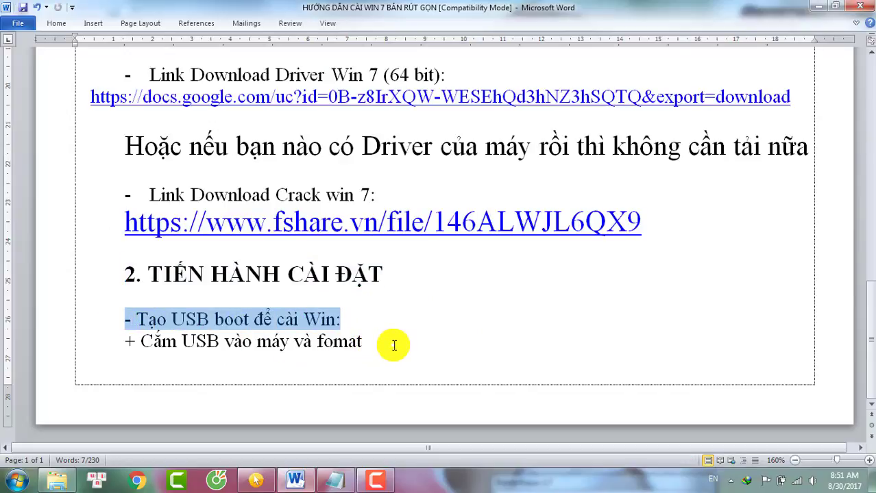
pyautogui.moveTo(365, 343); pyautogui.dragTo(125, 343)
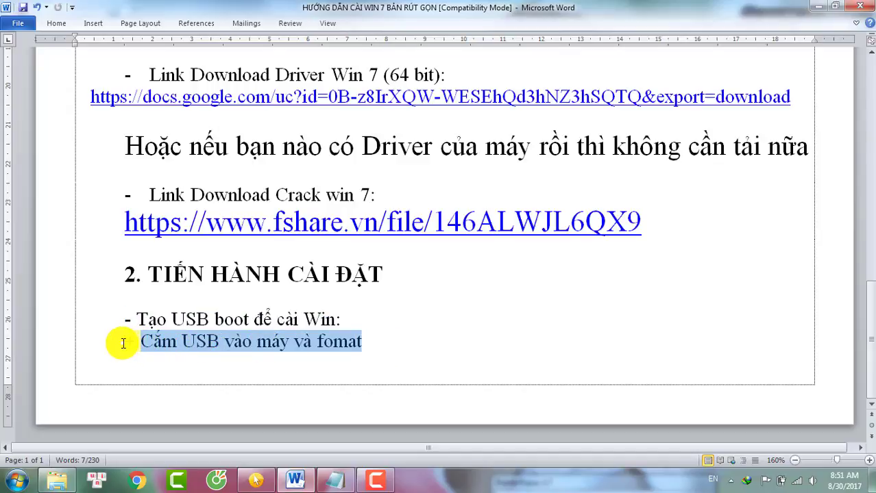
pyautogui.click(464, 323)
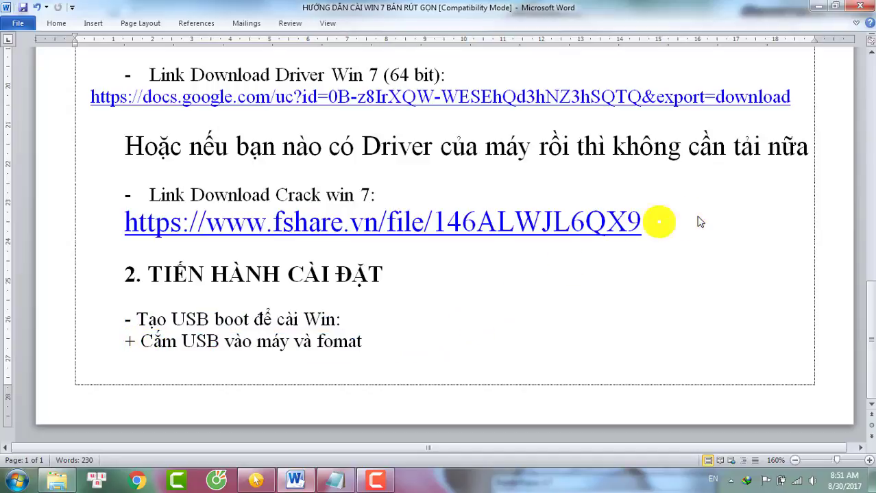
# Step: Minimize Word, open the format settings for USB drive H: and choose NTFS as the file system
pyautogui.click(817, 6)
pyautogui.rightClick(343, 146)
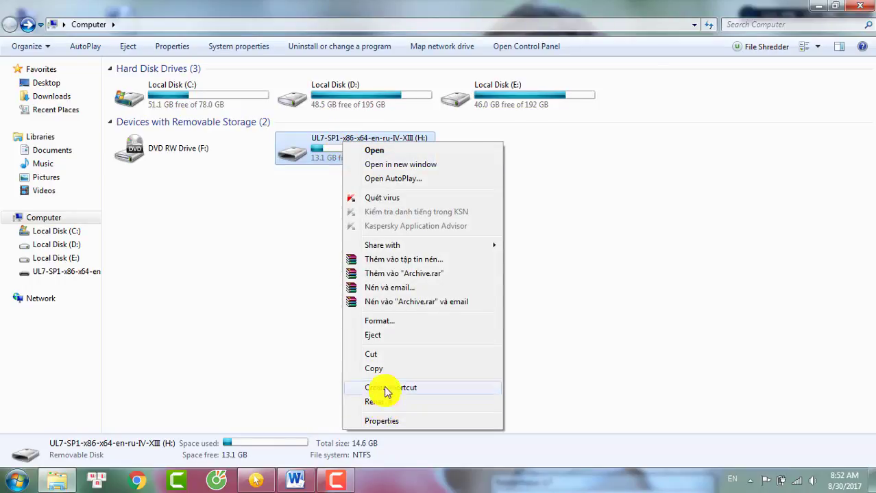
pyautogui.click(379, 320)
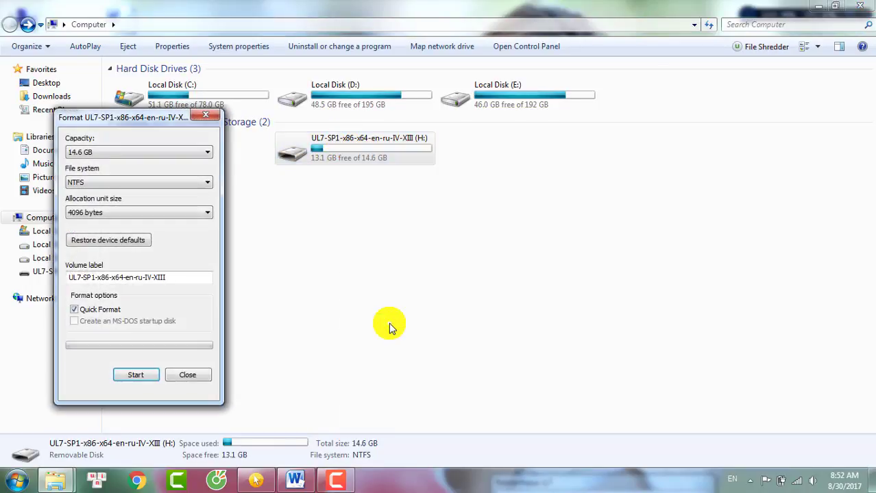
pyautogui.click(118, 152)
pyautogui.click(121, 153)
pyautogui.click(147, 181)
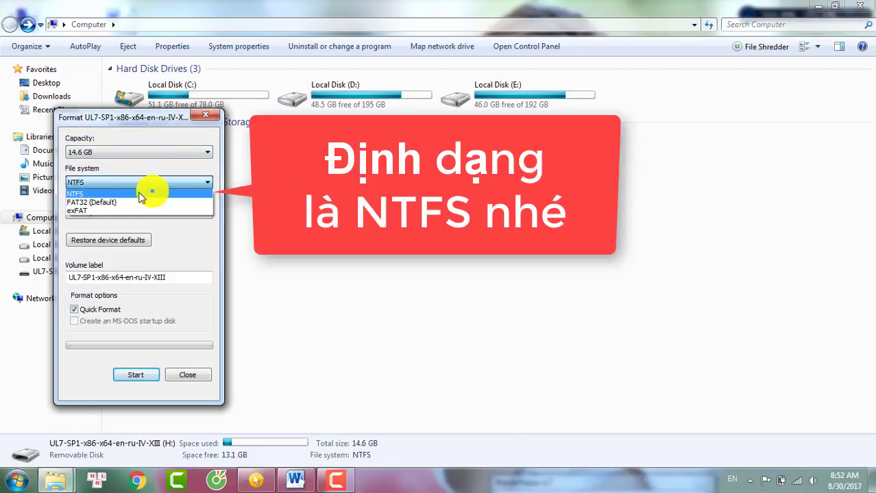
pyautogui.click(154, 196)
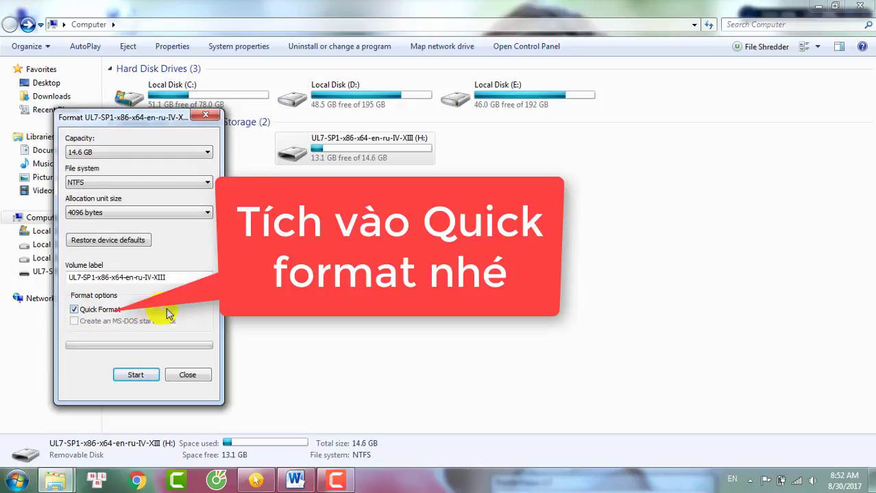
# Step: Quick-format USB drive H:, accepting the data erasure, and close the format dialog and the Computer window
pyautogui.click(144, 375)
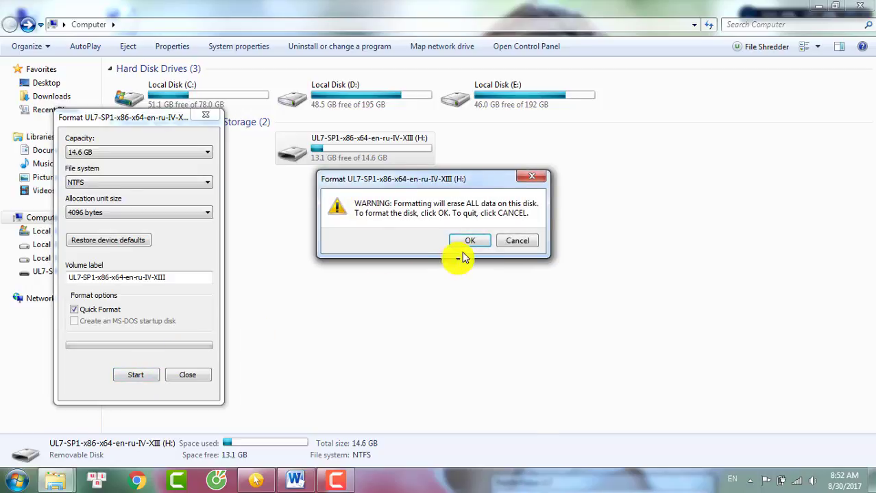
pyautogui.click(472, 241)
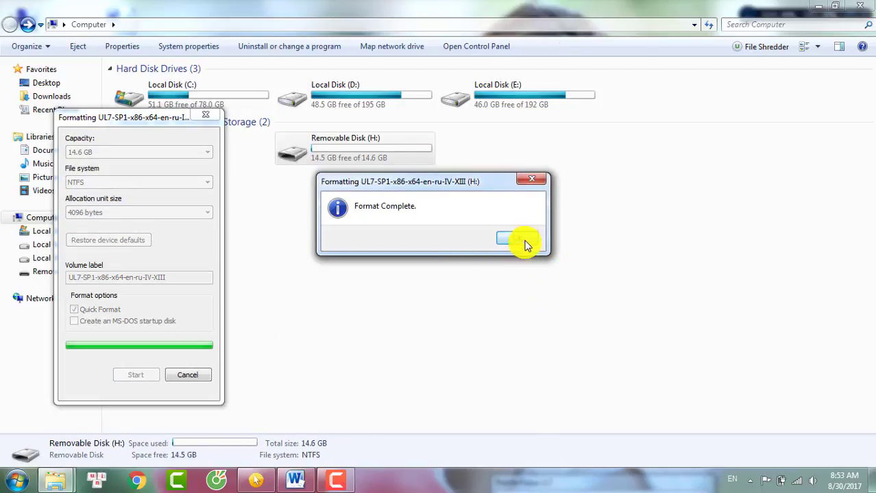
pyautogui.click(523, 240)
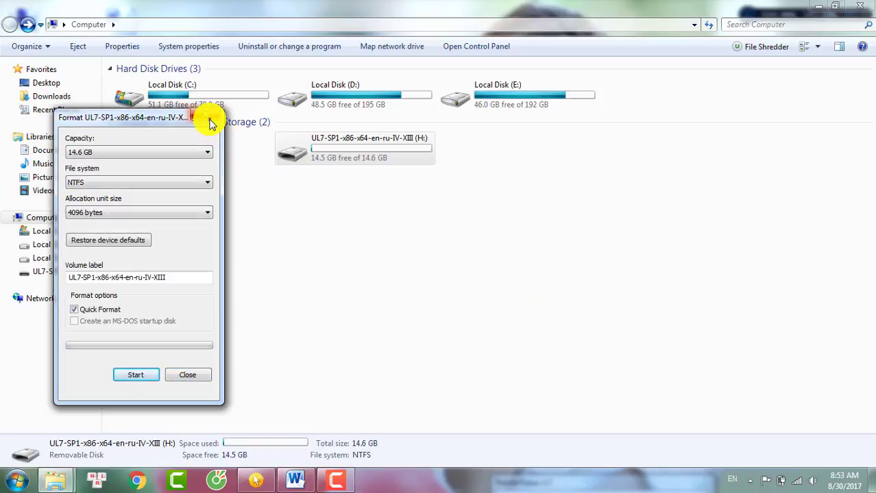
pyautogui.click(196, 377)
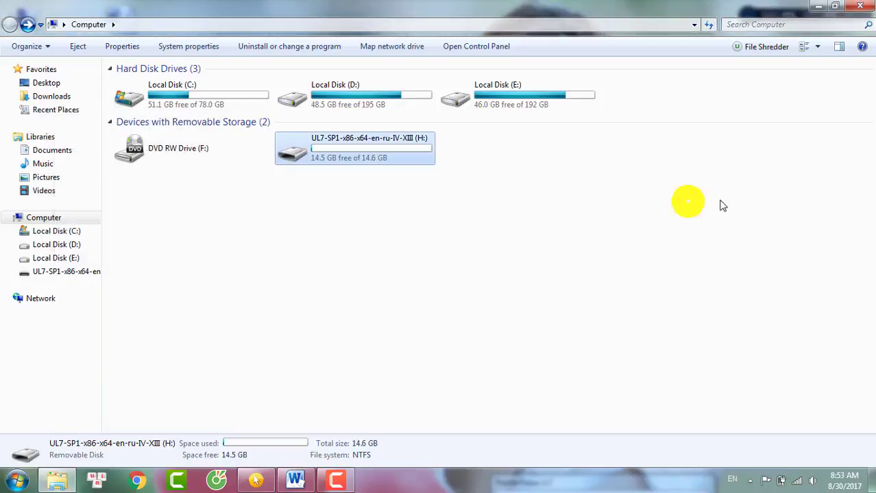
pyautogui.click(866, 5)
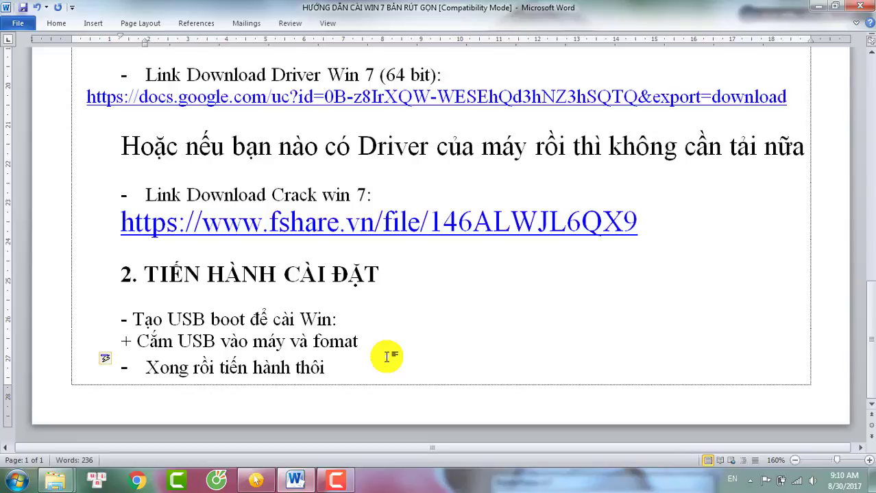
# Step: Add the list line "Tạo USB để cài WIN như sau" after the last line of the Word guide
pyautogui.press('Return')
pyautogui.scroll(-4, 387, 357)
pyautogui.write('Tai')
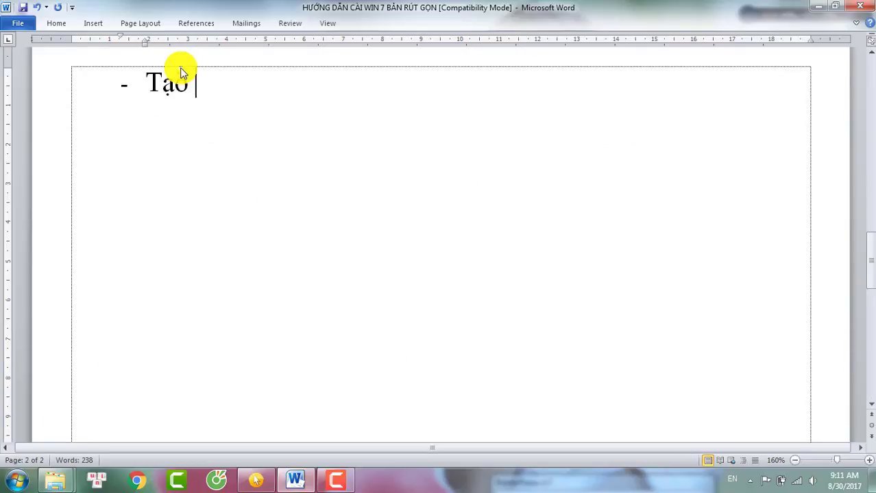
pyautogui.write(' USB để cài WI')
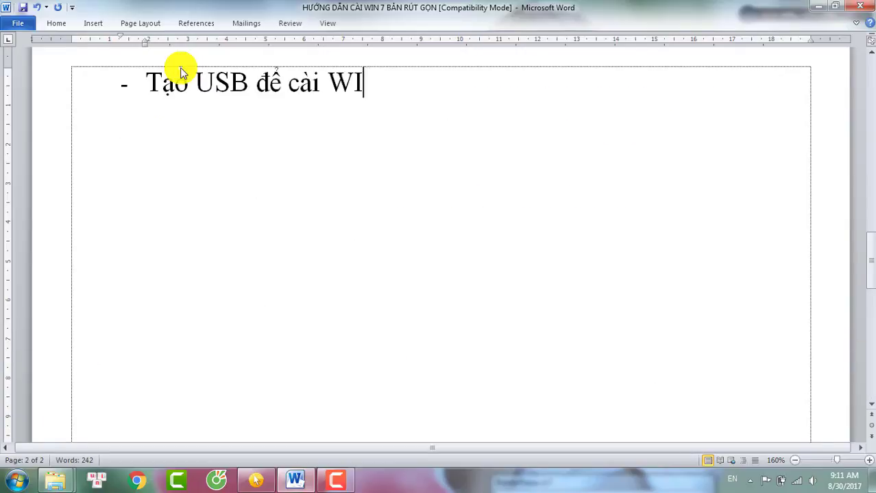
pyautogui.write('N như sau')
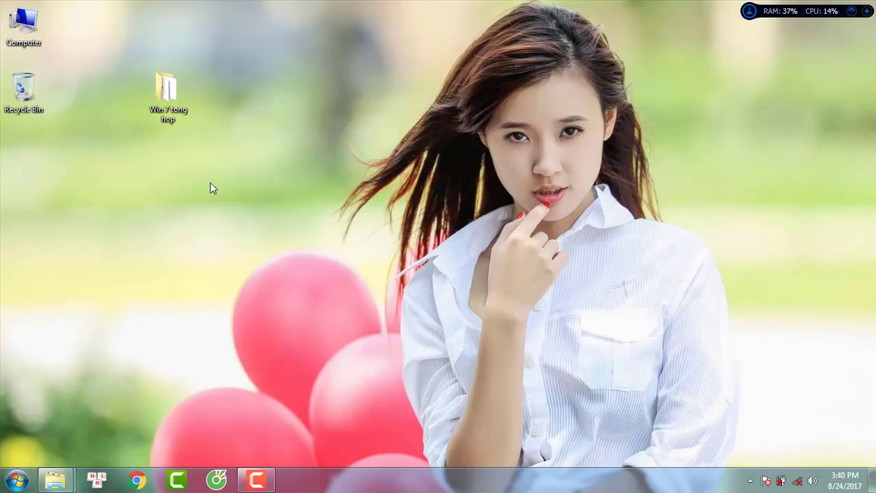
# Step: Launch rufus-2-15 from the "Win 7 tong hop" desktop folder and decline its online update checks
pyautogui.doubleClick(162, 100)
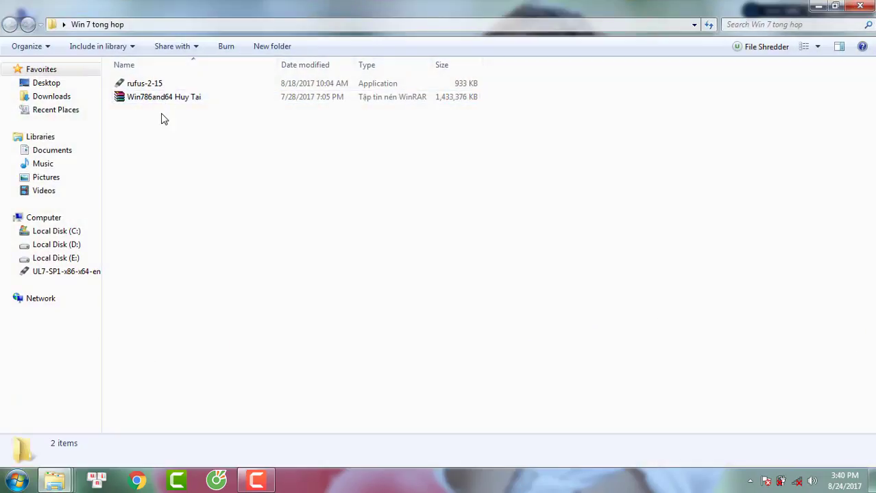
pyautogui.click(157, 84)
pyautogui.rightClick(158, 84)
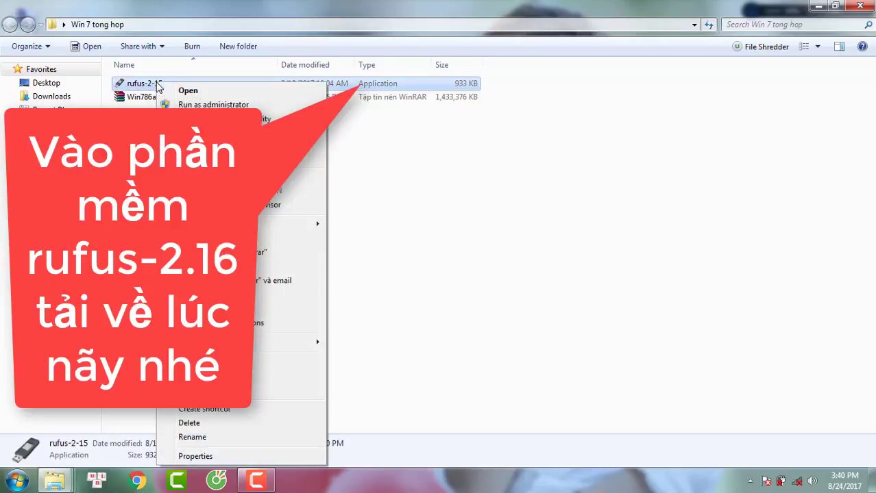
pyautogui.press('Return')
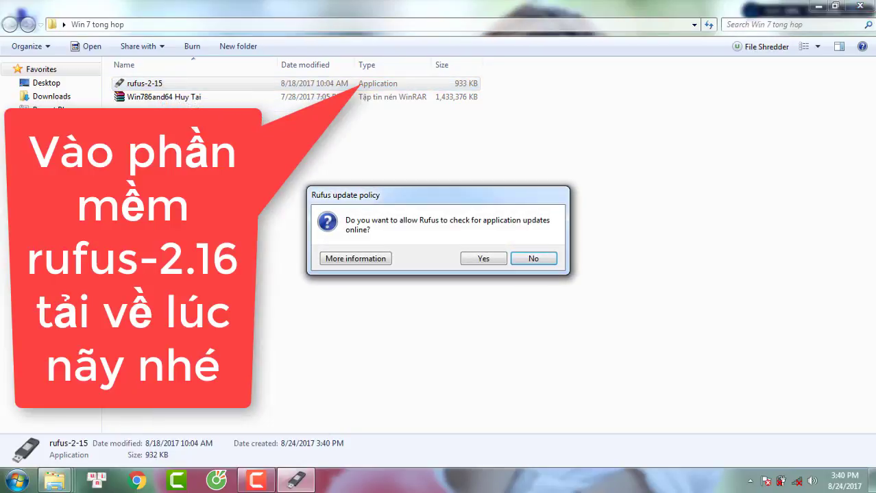
pyautogui.click(547, 263)
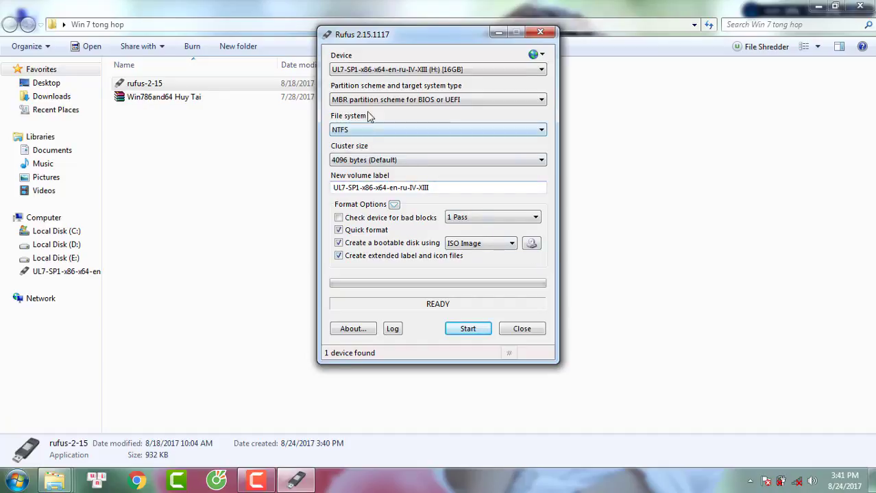
# Step: Select the 16 GB USB drive H: as the Rufus device
pyautogui.click(368, 71)
pyautogui.click(370, 80)
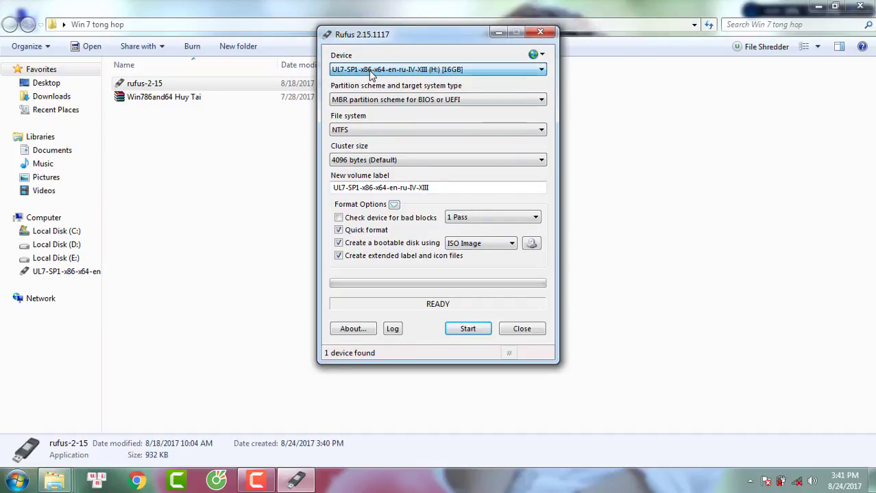
# Step: Set the Rufus file system to NTFS, the cluster size to 4096 bytes (Default) and the bad-block check to 2 Passes
pyautogui.click(376, 130)
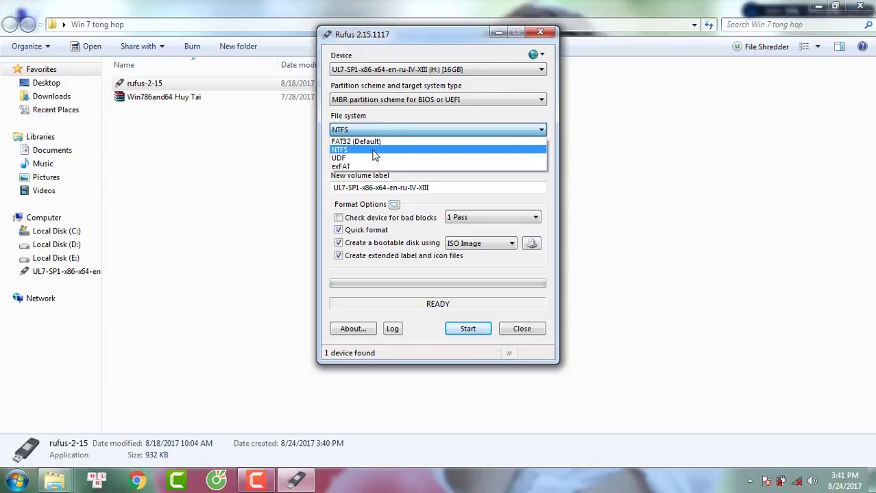
pyautogui.click(374, 151)
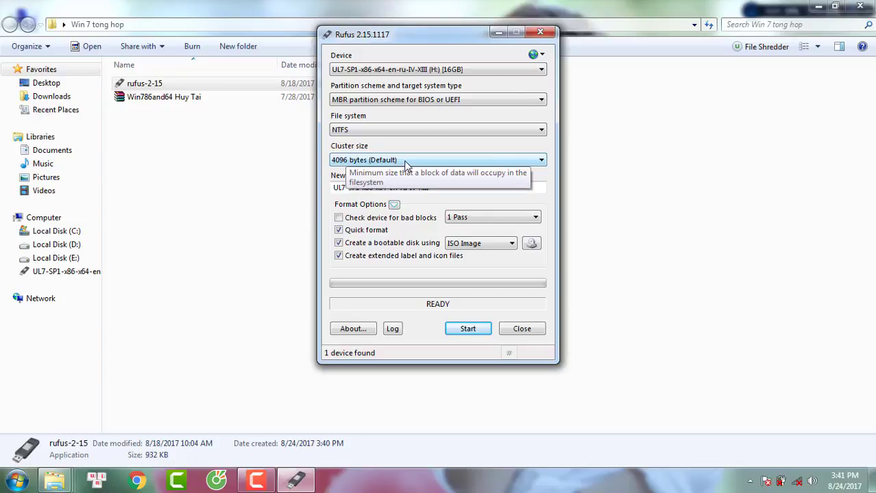
pyautogui.click(404, 162)
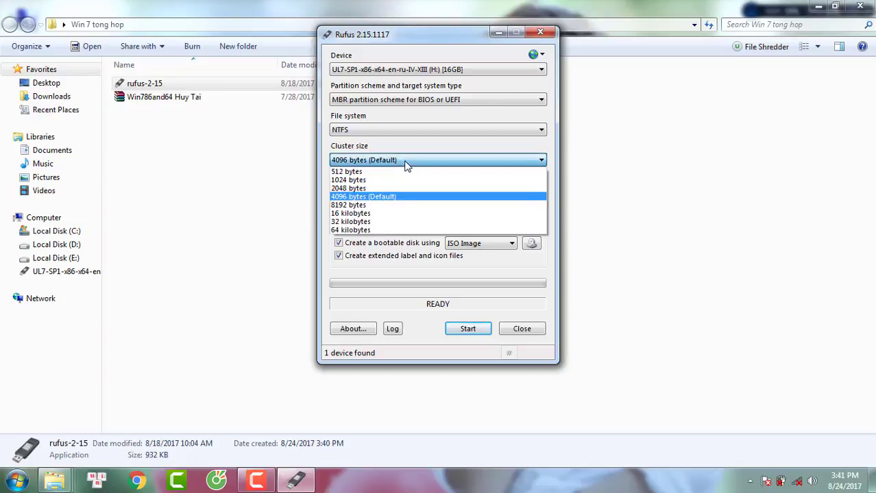
pyautogui.click(404, 196)
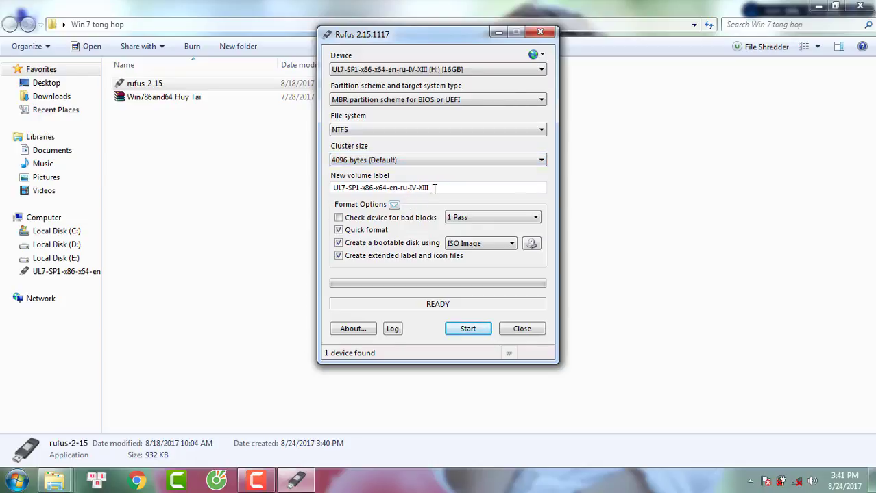
pyautogui.click(476, 219)
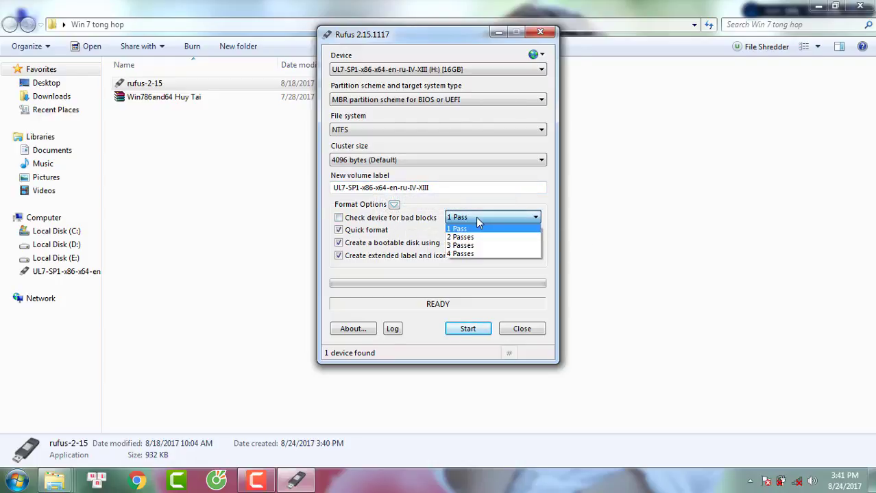
pyautogui.click(460, 237)
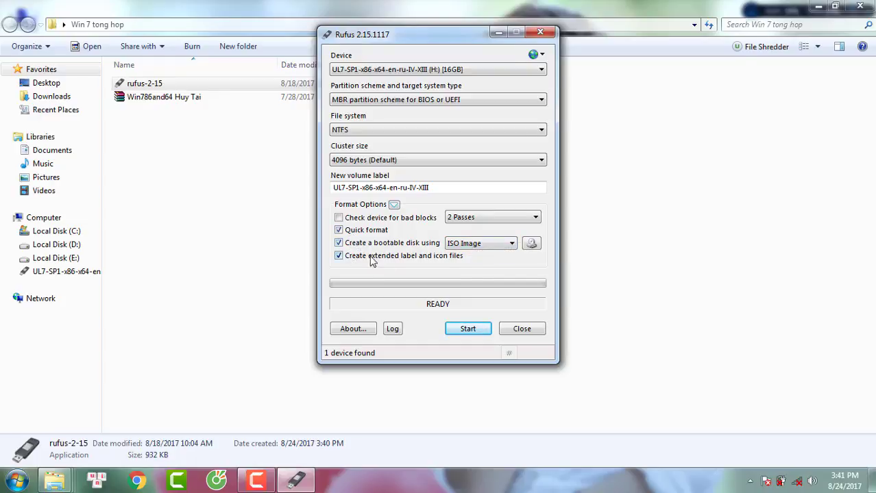
# Step: Load the Win786and64 ISO image from the desktop folder "Win 7 tong hop" as the source for the bootable disk
pyautogui.click(532, 247)
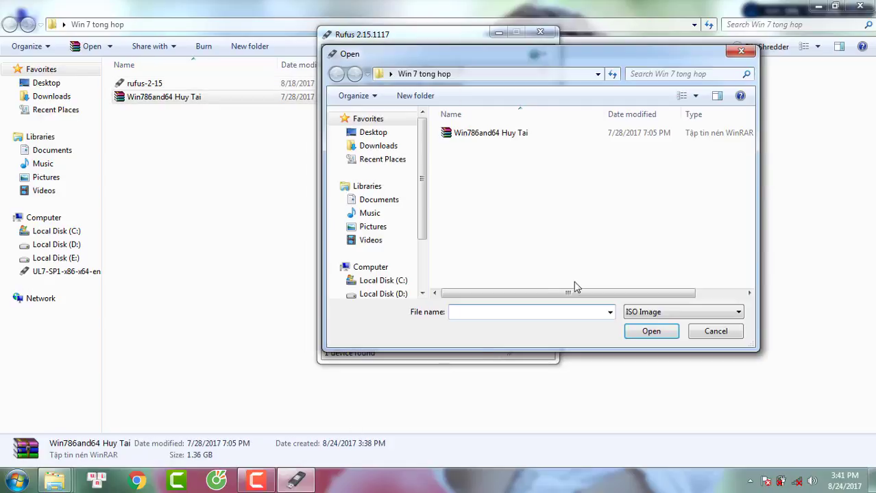
pyautogui.click(374, 134)
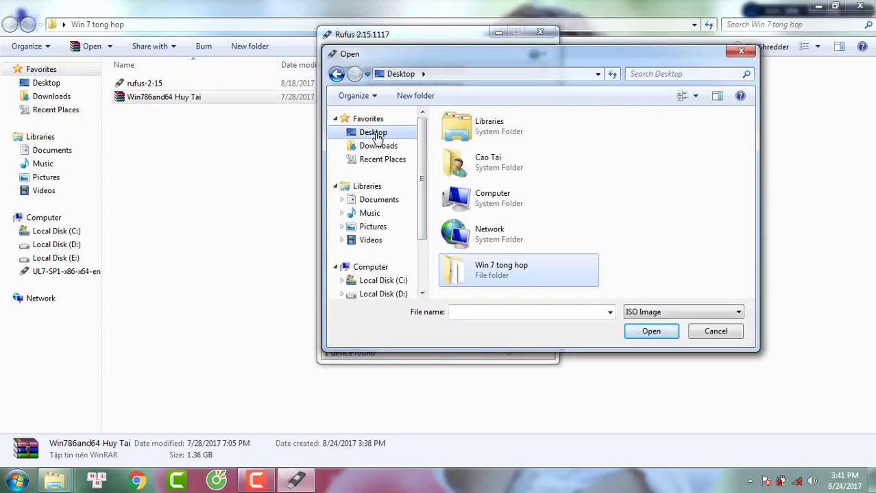
pyautogui.doubleClick(507, 269)
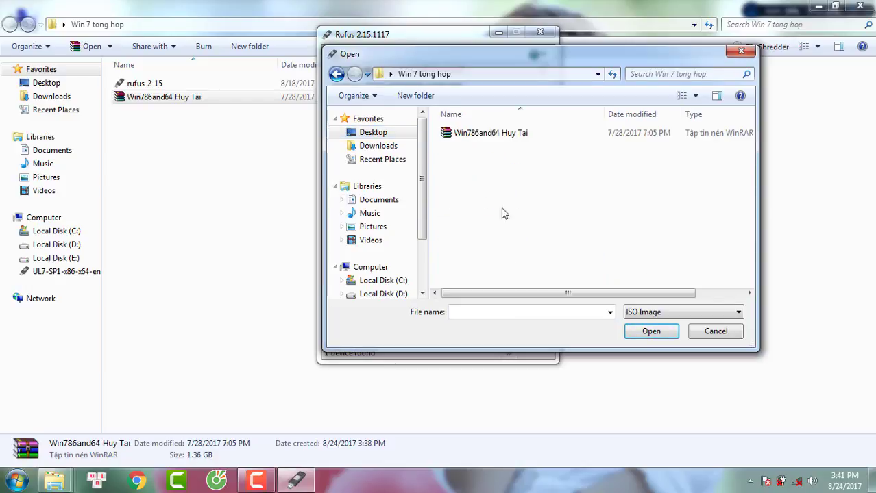
pyautogui.click(489, 136)
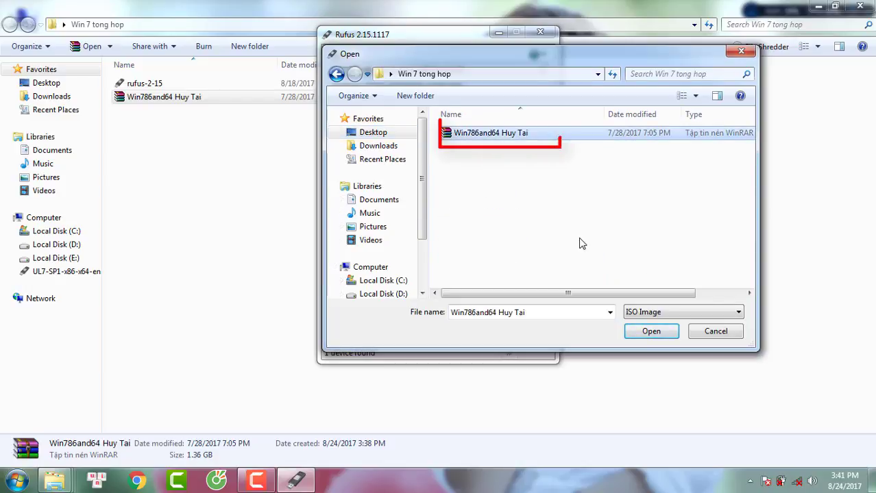
pyautogui.click(651, 331)
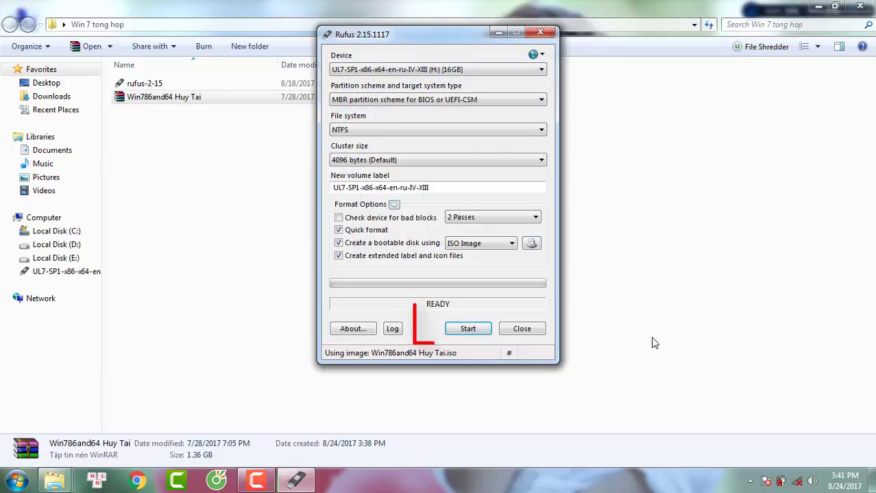
# Step: Start creating the bootable USB, accepting the data destruction, and clear the desktop by closing the folder window and moving Rufus aside
pyautogui.click(467, 329)
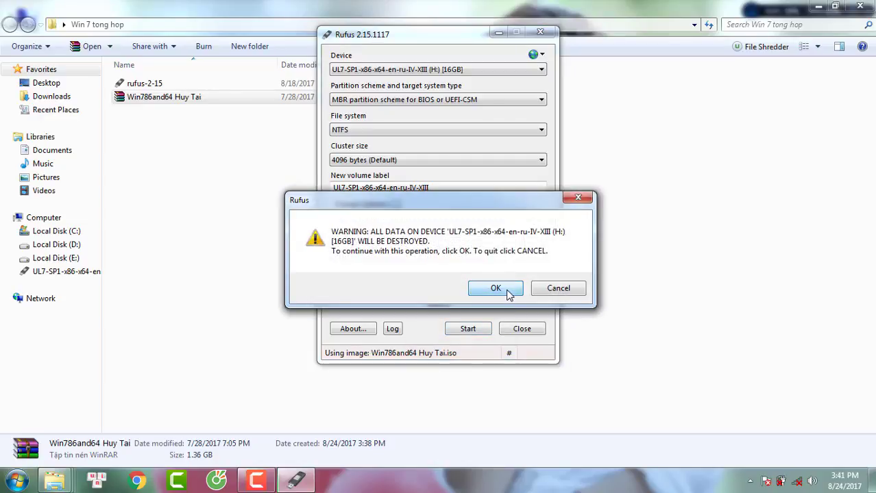
pyautogui.click(496, 289)
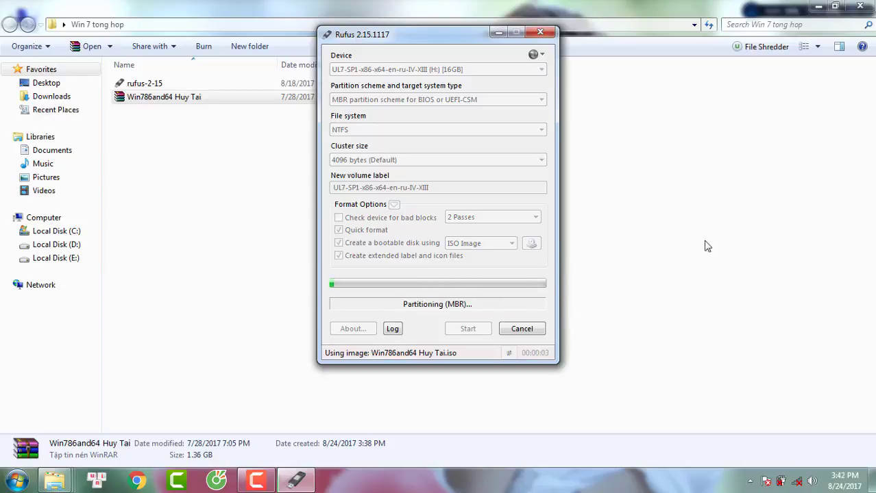
pyautogui.click(856, 6)
pyautogui.moveTo(434, 39); pyautogui.dragTo(320, 15)
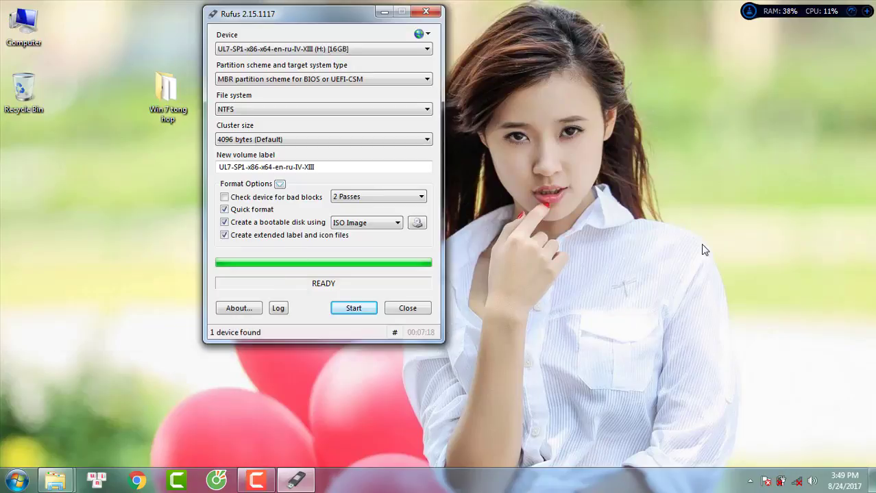
# Step: Close Rufus and safely eject the DT 101 G2 USB drive
pyautogui.click(407, 308)
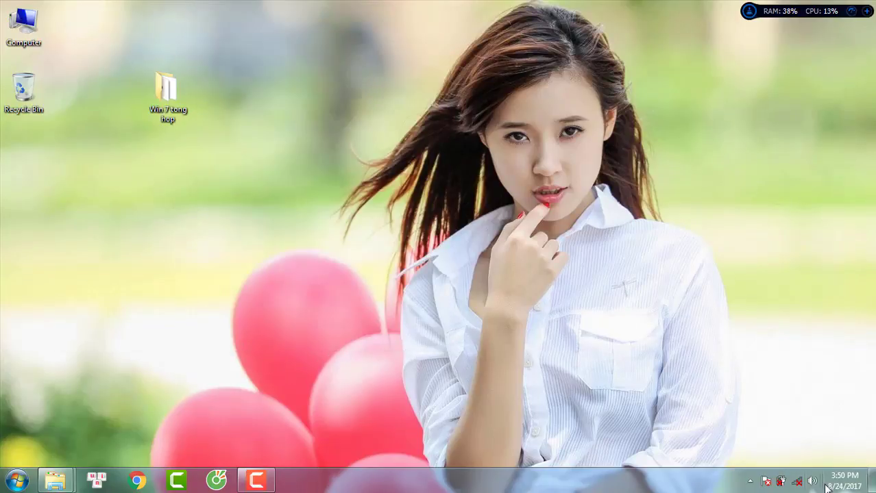
pyautogui.click(750, 481)
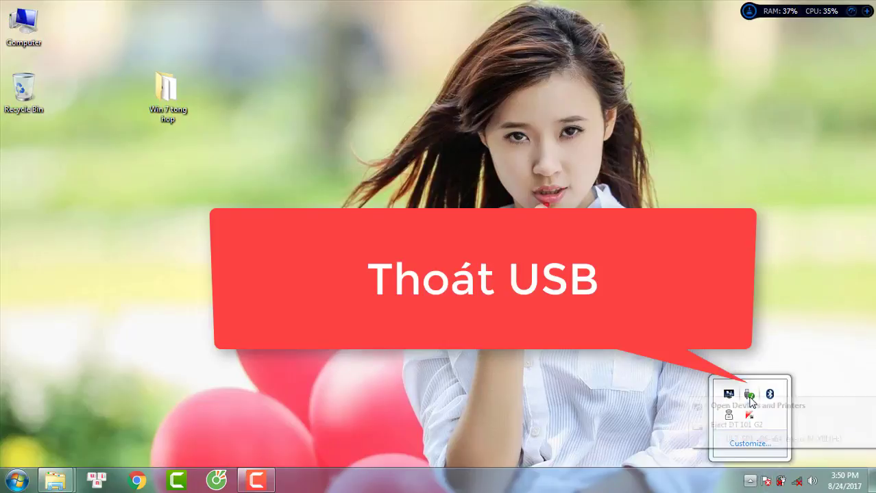
pyautogui.click(750, 396)
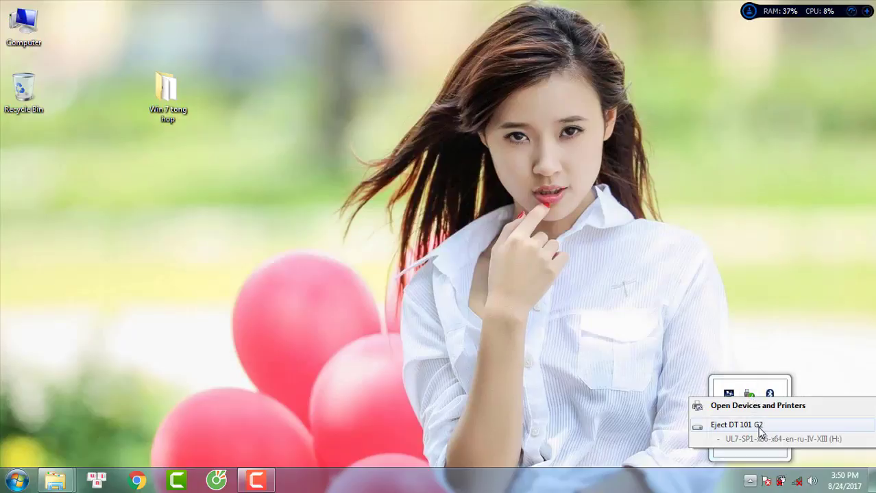
pyautogui.click(740, 425)
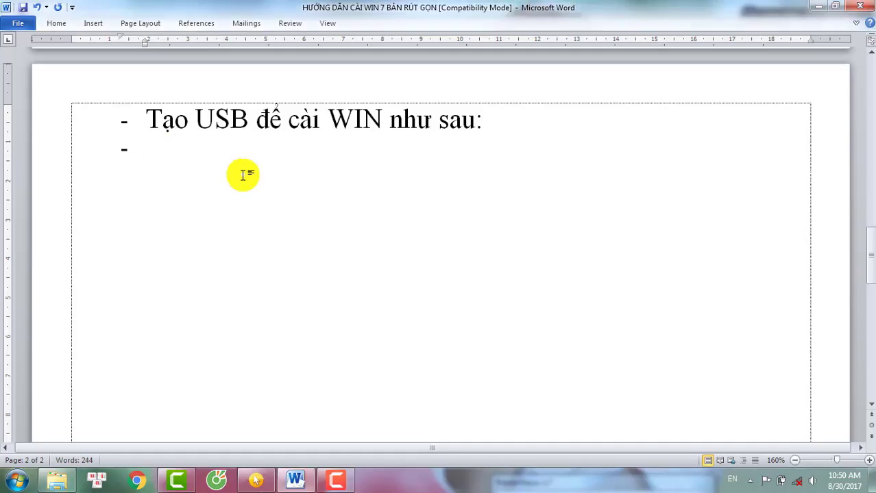
# Step: In the Word guide, add the list lines "Đã tạo xong USB để cài WIN rồi" and "Tiếp theo ta đến phần cài nhé"
pyautogui.write('Đã tạo xong')
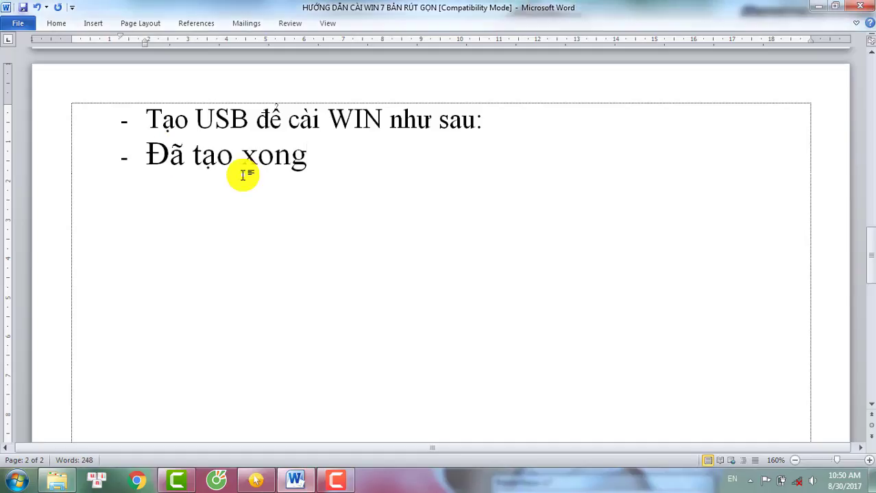
pyautogui.write(' USB để cài WIN rồi')
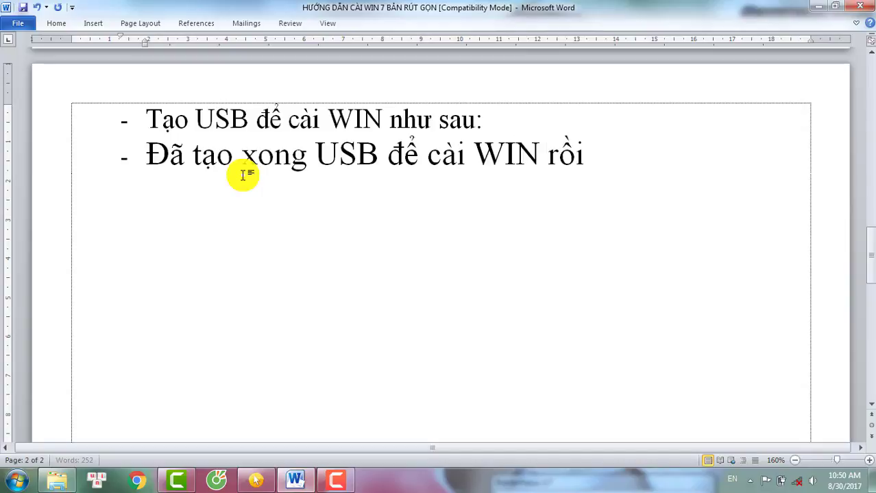
pyautogui.press('Return')
pyautogui.write('Tiếp theo ta')
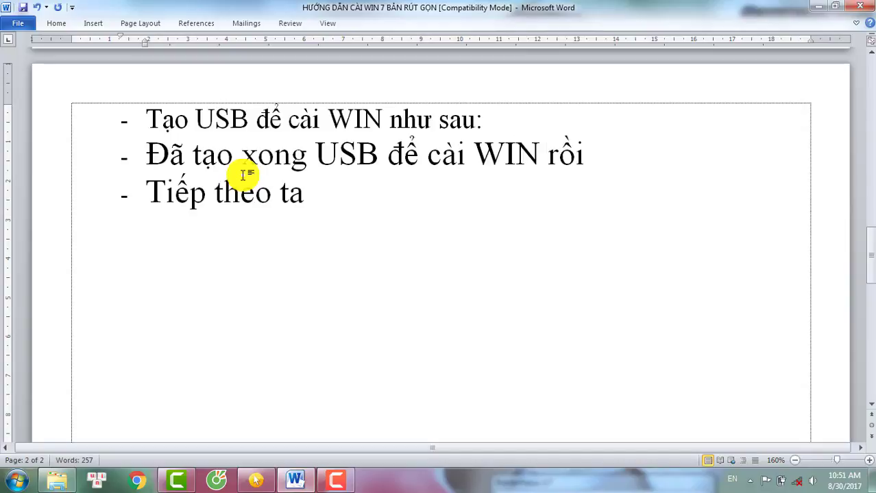
pyautogui.write(' đên phần cài nhé')
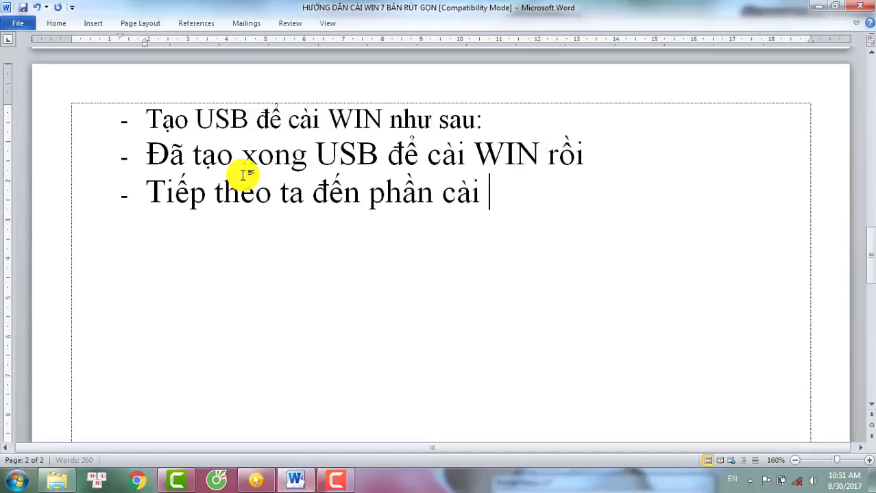
pyautogui.press('Return')
# Step: Add the list line "Cắm USB vào máy tính cần cài" and start a new list item below it
pyautogui.write('Căm')
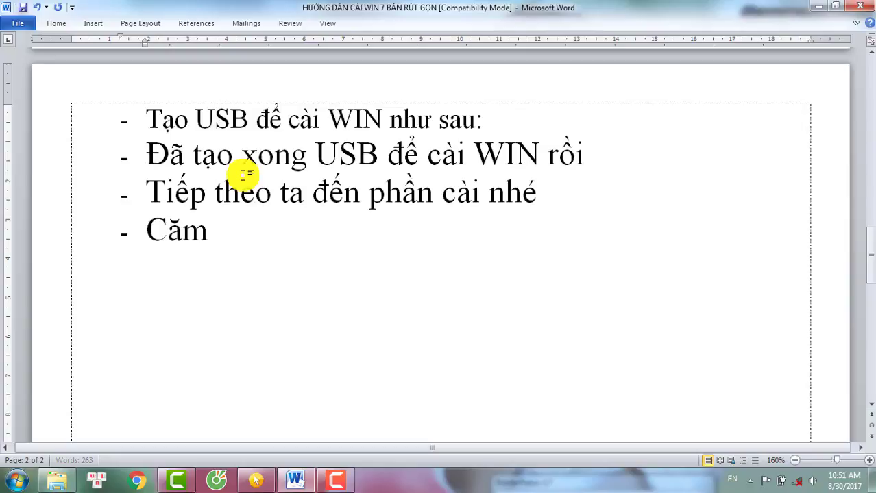
pyautogui.press('BackSpace')
pyautogui.press('BackSpace')
pyautogui.press('BackSpace')
pyautogui.write('Cam USB ')
pyautogui.write('vào máy tính cần cai')
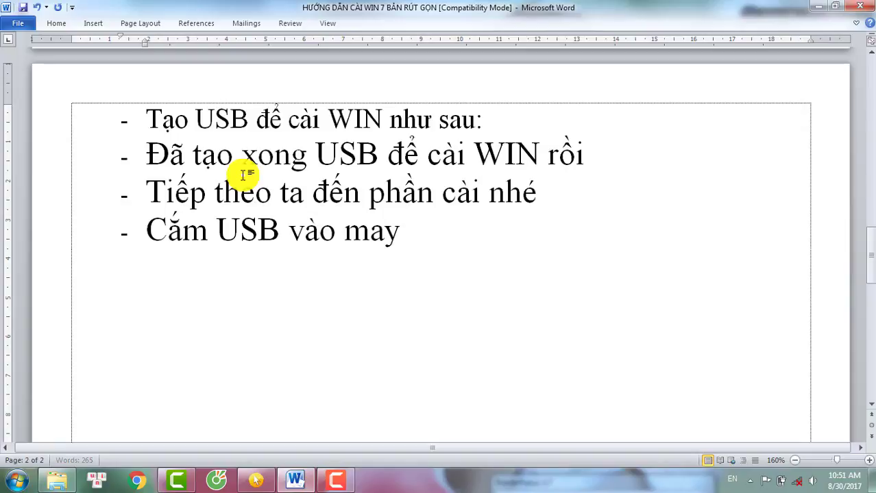
pyautogui.write('f')
pyautogui.press('Return')
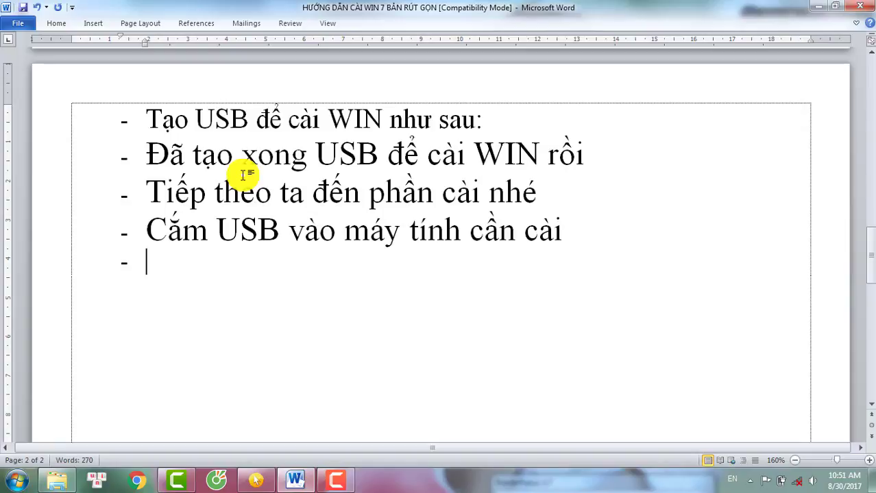
# Step: Add the list text "Khởi động máy tính lên chọn chế độ khởi động bằng USB như sau: ()"
pyautogui.write('Khởi đông máy tính lên')
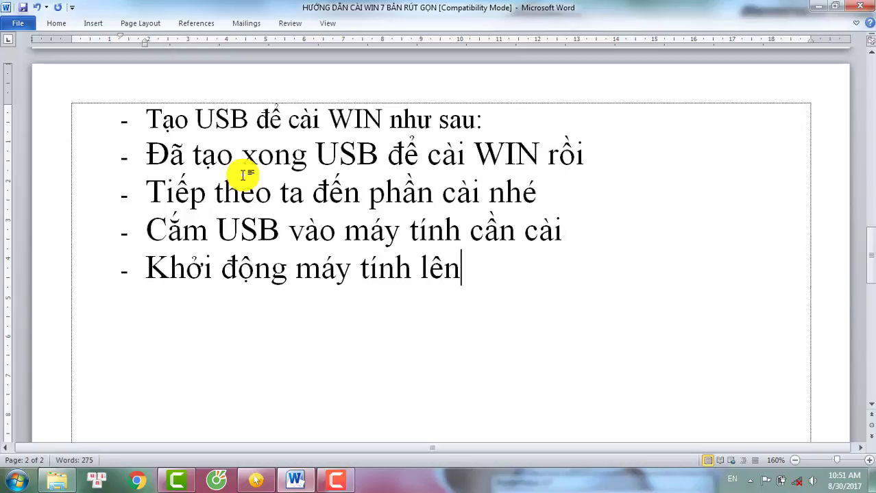
pyautogui.write(' chọn chế độ')
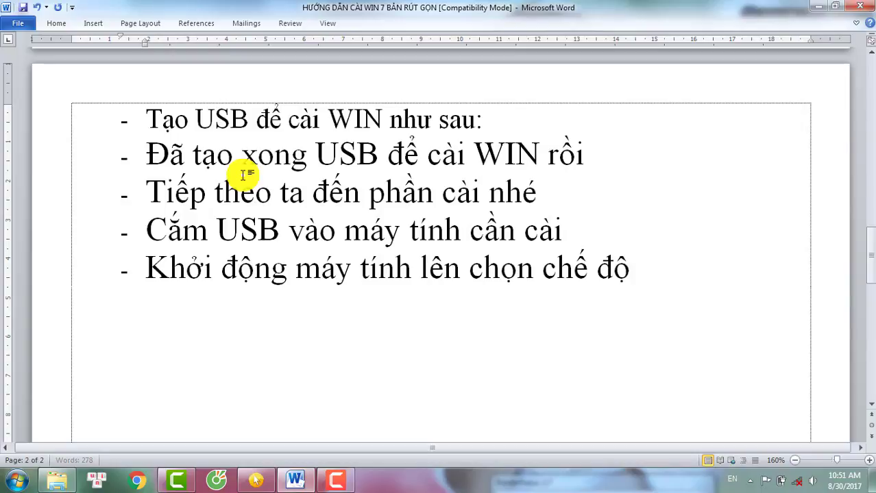
pyautogui.write(' khởi động băng U')
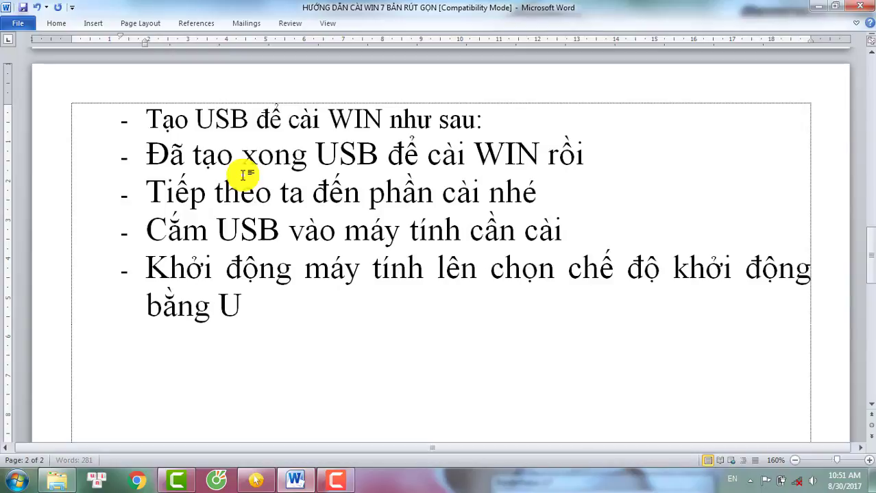
pyautogui.write('SB như sau: ()')
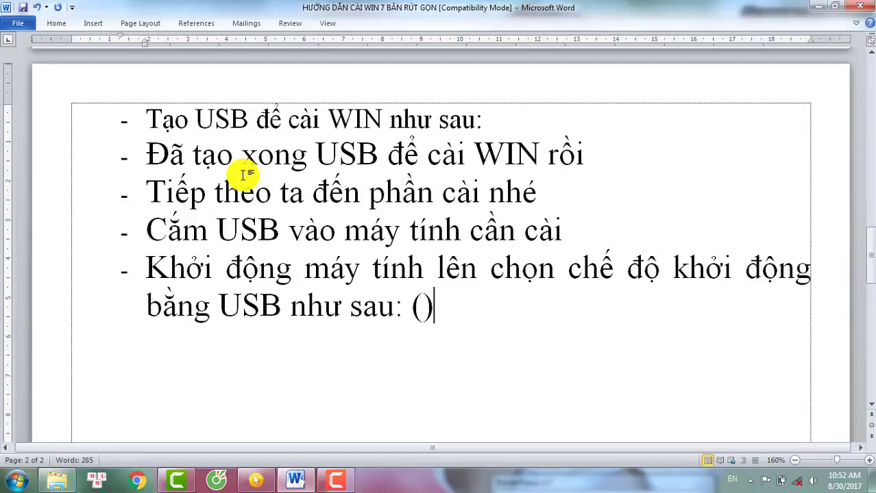
# Step: Fill the empty parentheses with the note "Tùy từng dòng máy mà có các phím tắt khác nhau nhé"
pyautogui.press('Left')
pyautogui.write('Tùy từng dòng ')
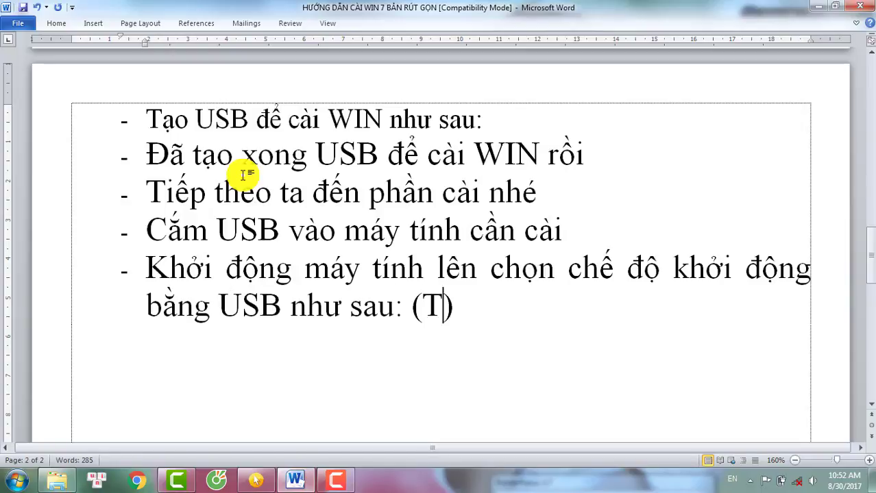
pyautogui.write('máy mà có cá')
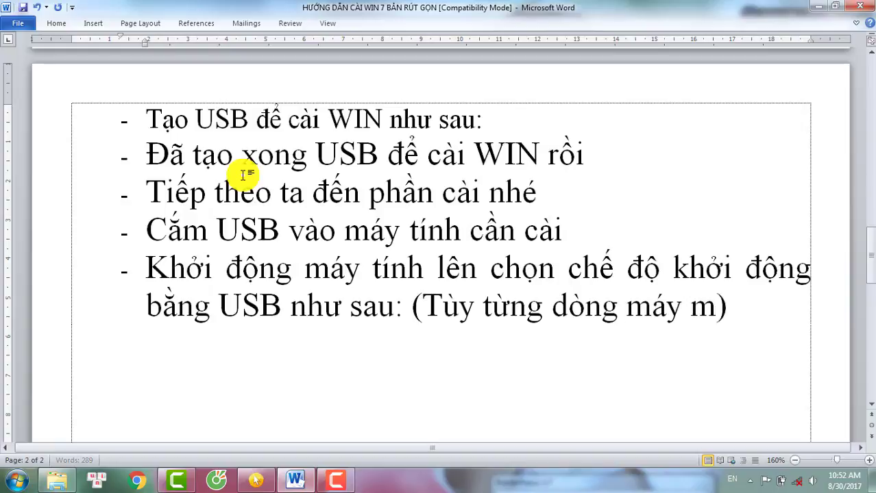
pyautogui.write('c phím tắt khác ')
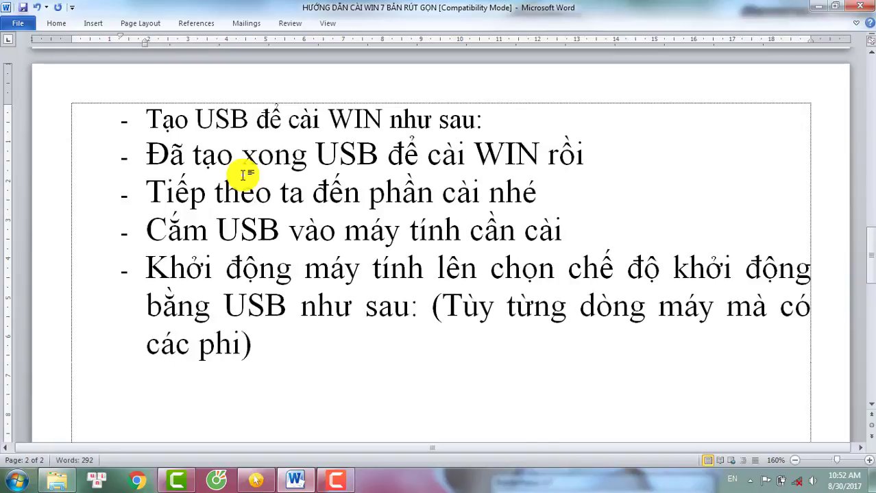
pyautogui.write('nhau nh')
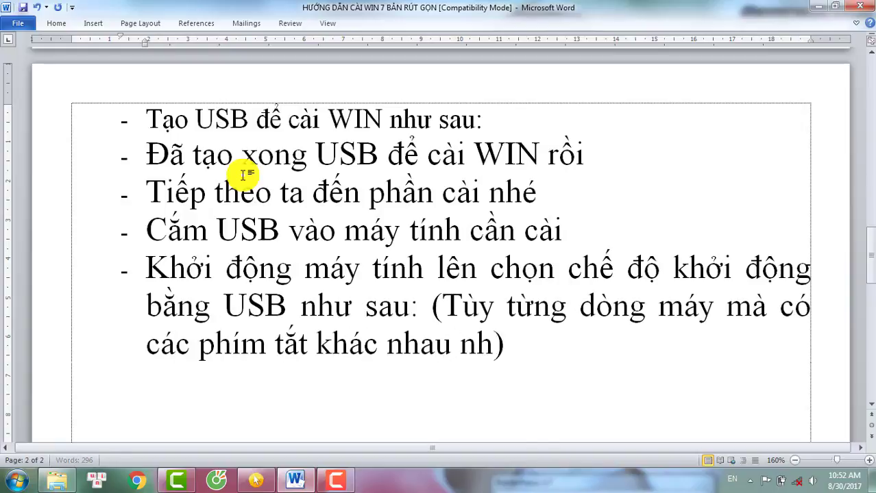
pyautogui.write('é')
pyautogui.click(335, 480)
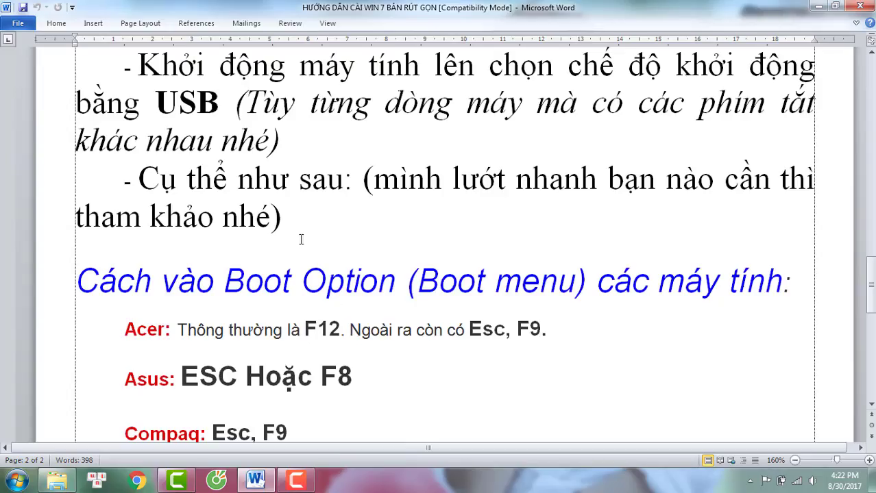
# Step: Examine the Boot Option keys listed for each computer brand in the Word guide, from Acer through Toshiba
pyautogui.moveTo(139, 179); pyautogui.dragTo(422, 235)
pyautogui.click(109, 281)
pyautogui.moveTo(110, 281); pyautogui.dragTo(790, 281)
pyautogui.moveTo(127, 330); pyautogui.dragTo(179, 329)
pyautogui.moveTo(469, 329); pyautogui.dragTo(546, 330)
pyautogui.scroll(-3, 547, 329)
pyautogui.click(181, 193)
pyautogui.moveTo(181, 193); pyautogui.dragTo(353, 194)
pyautogui.moveTo(125, 248); pyautogui.dragTo(294, 255)
pyautogui.moveTo(125, 302); pyautogui.dragTo(177, 306)
pyautogui.moveTo(293, 248); pyautogui.dragTo(206, 274)
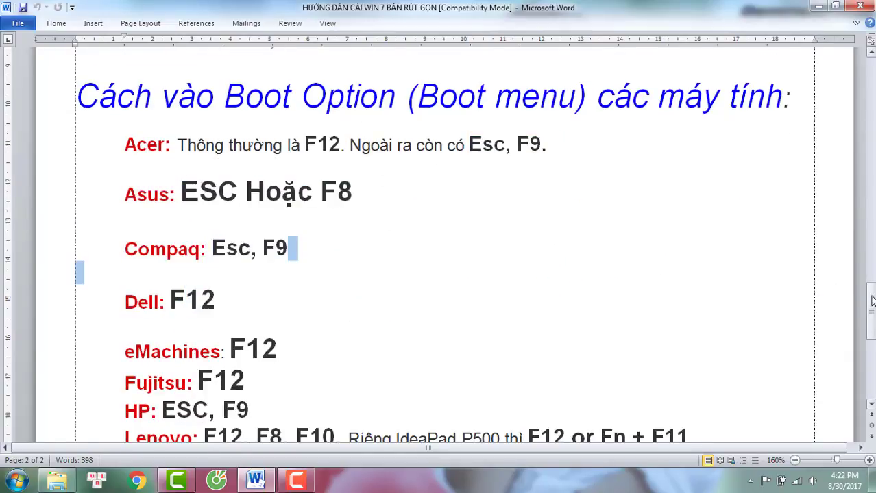
pyautogui.scroll(-5, 205, 274)
pyautogui.moveTo(127, 137); pyautogui.dragTo(461, 426)
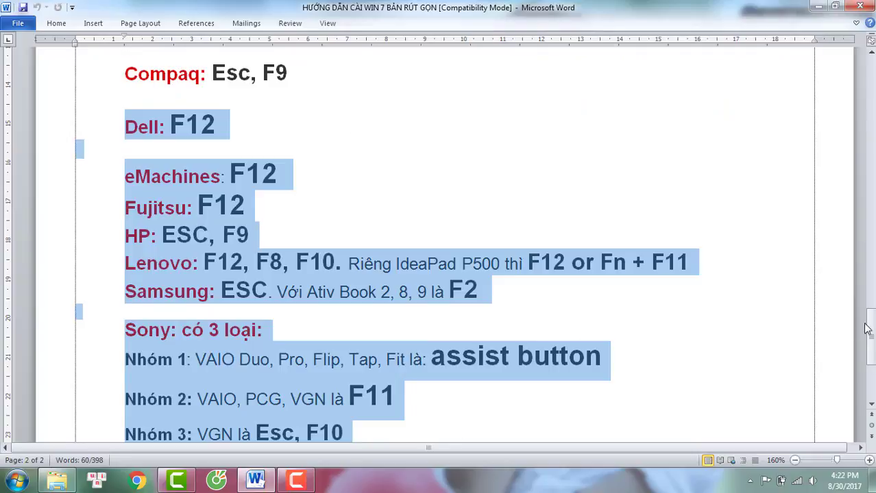
pyautogui.scroll(-3, 313, 270)
pyautogui.moveTo(124, 301); pyautogui.dragTo(271, 305)
# Step: Add the line "OK nha!!!!" below the Toshiba entry at the end of the boot key list
pyautogui.click(270, 305)
pyautogui.press('Return')
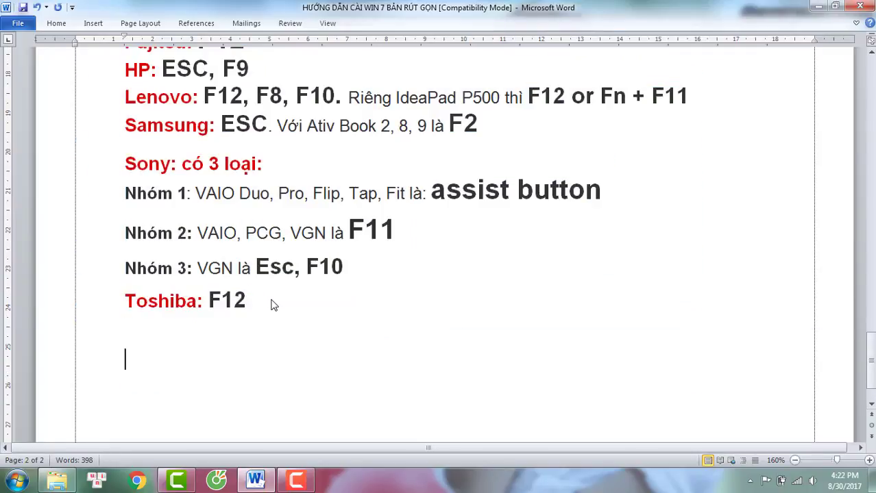
pyautogui.write('OK nha!!!!')
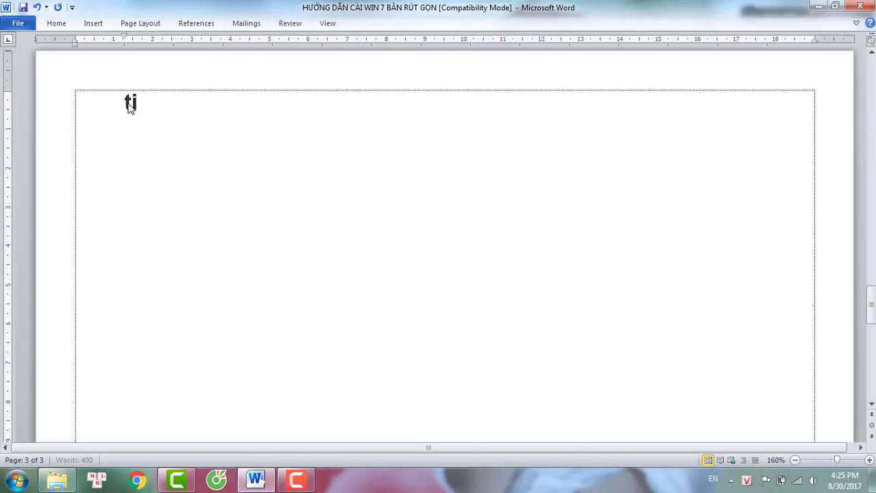
# Step: Write the line "Tiến hành bước tiếp theo nào" on page 3 and start a new line below it
pyautogui.write('ến hành bưo')
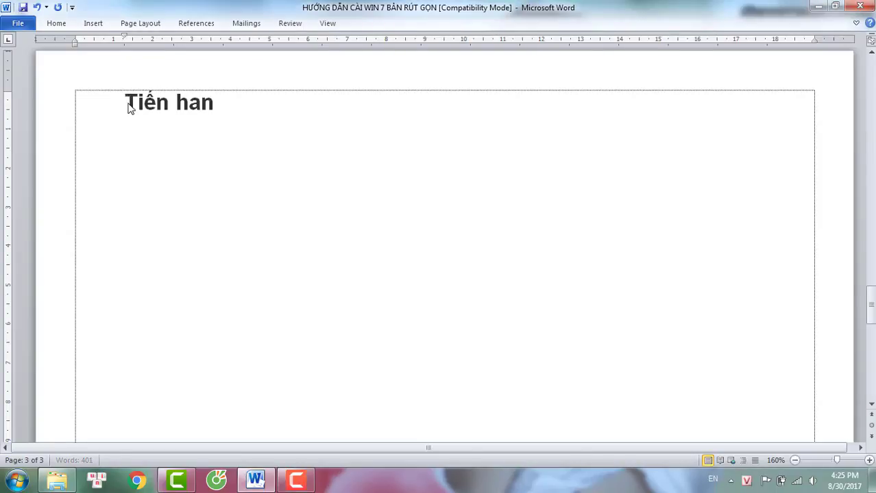
pyautogui.press('BackSpace')
pyautogui.press('BackSpace')
pyautogui.write('ước tiếp theo nào')
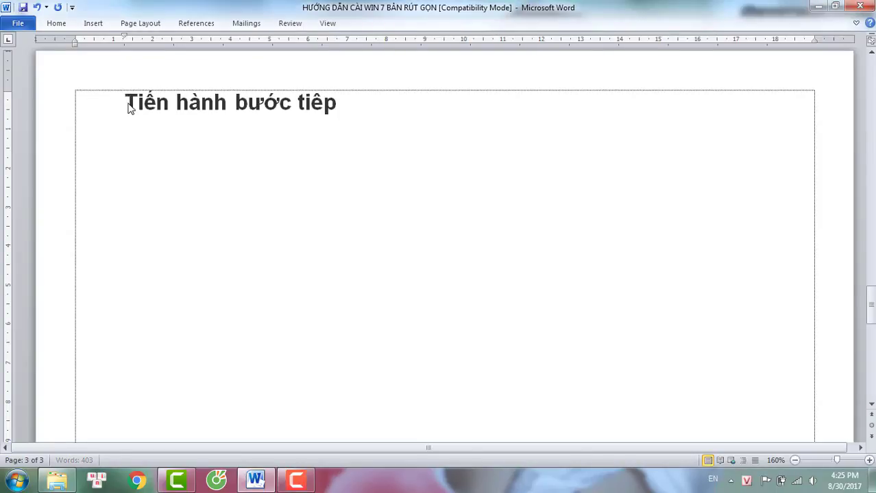
pyautogui.press('Return')
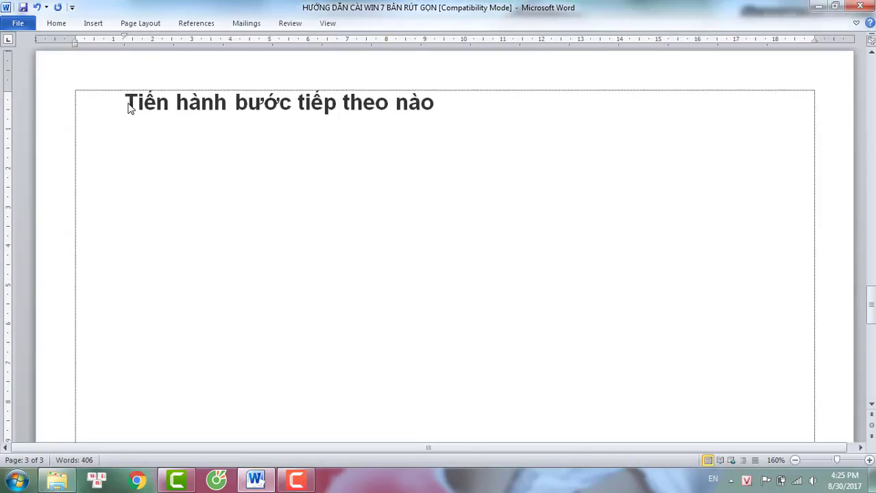
# Step: Add the lines "Đã cắm USB vào máy tính cần cài chưa các bạn" and "Khởi động máy nào....."
pyautogui.write('Đã cắm U')
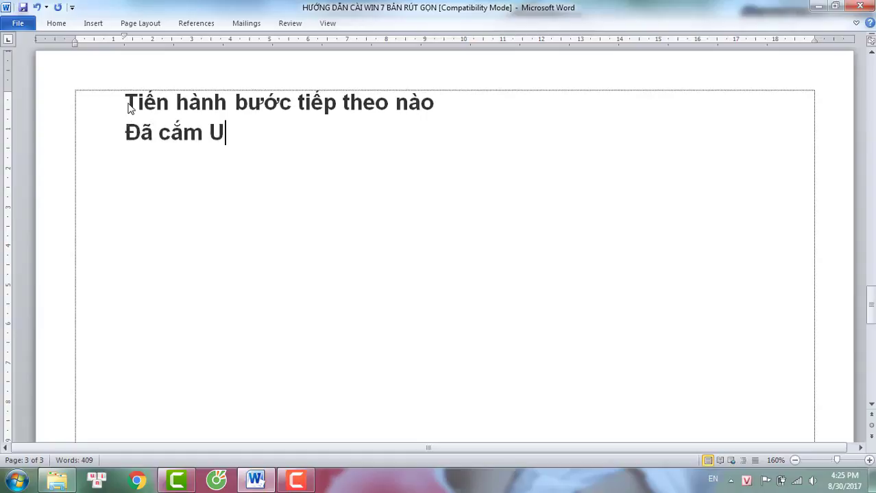
pyautogui.write('SB vào máy tính')
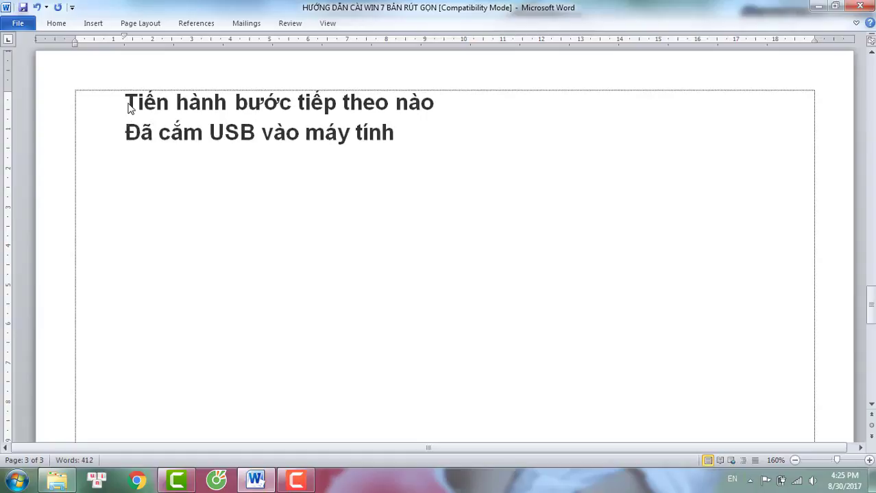
pyautogui.write(' cần cài chưa cac bạn')
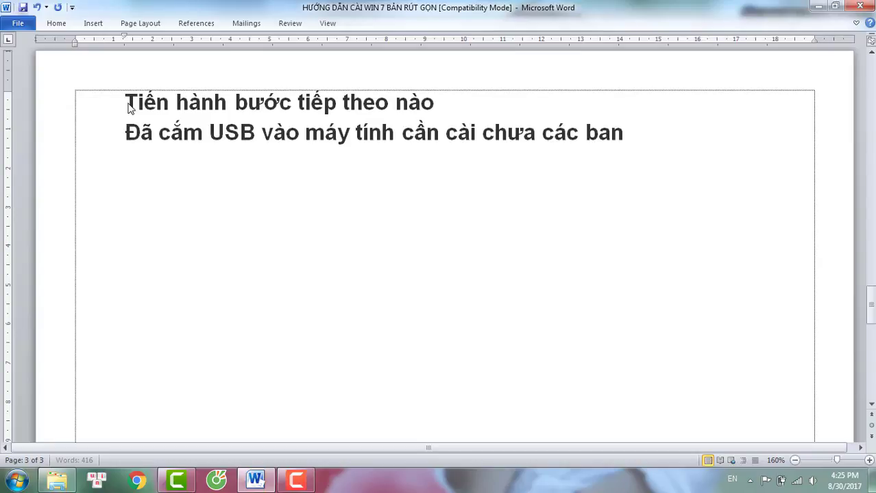
pyautogui.press('Return')
pyautogui.write('Khởi động máy nào')
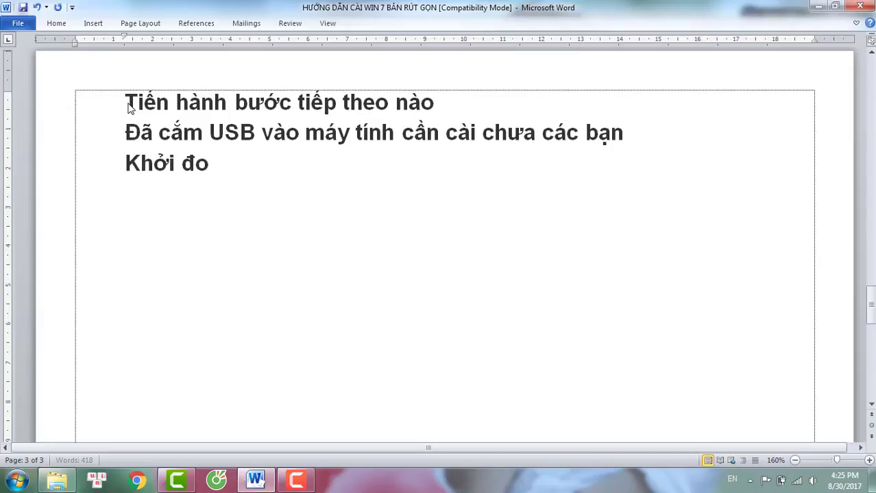
pyautogui.write('.....')
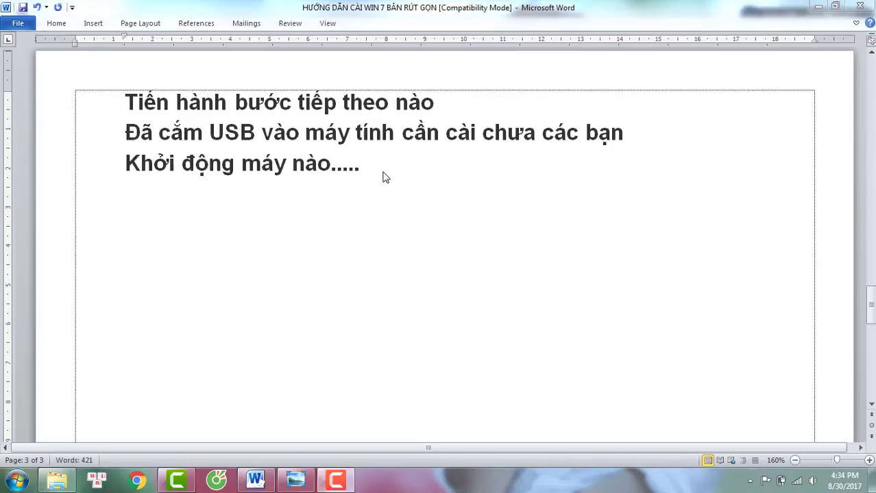
# Step: Add the reminder line "À nhớ chọn phím để vào BOOT băng USB nhé" below the startup line
pyautogui.click(384, 177)
pyautogui.press('Return')
pyautogui.write('À n')
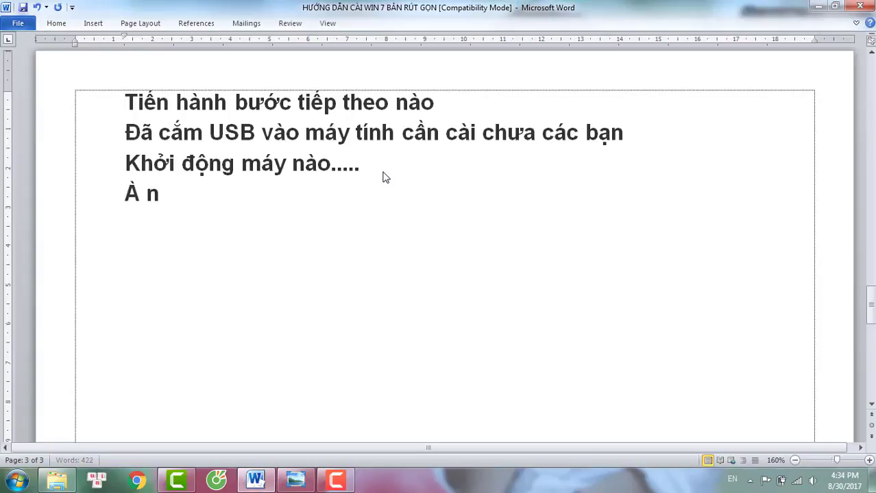
pyautogui.write('hớ chọn')
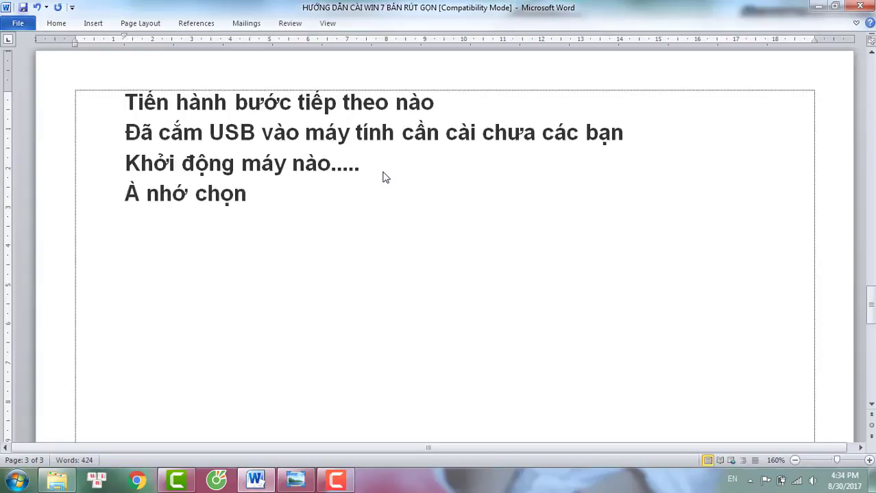
pyautogui.write(' phím để vào ')
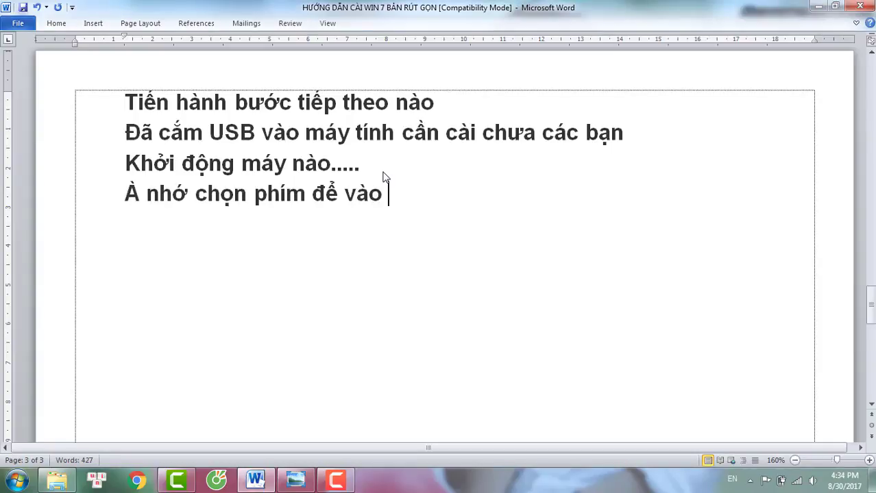
pyautogui.write('BOOT băng USB')
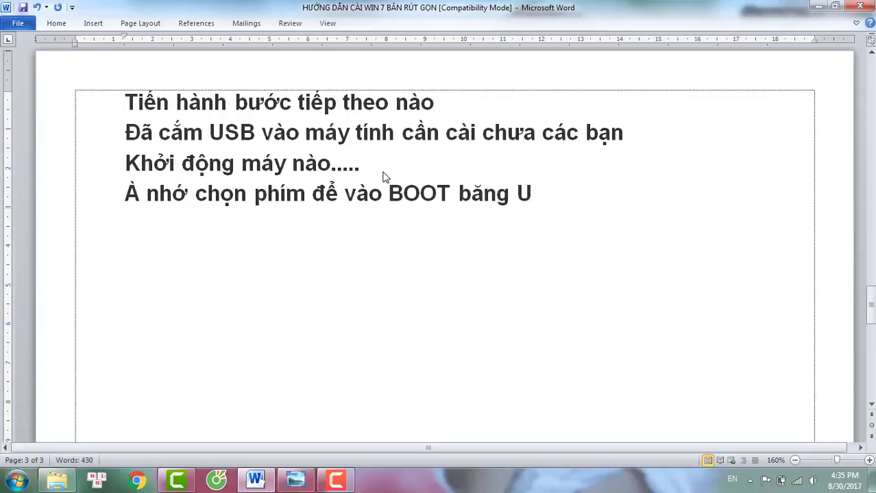
pyautogui.press('BackSpace')
pyautogui.press('BackSpace')
pyautogui.press('BackSpace')
pyautogui.write('USB nhé')
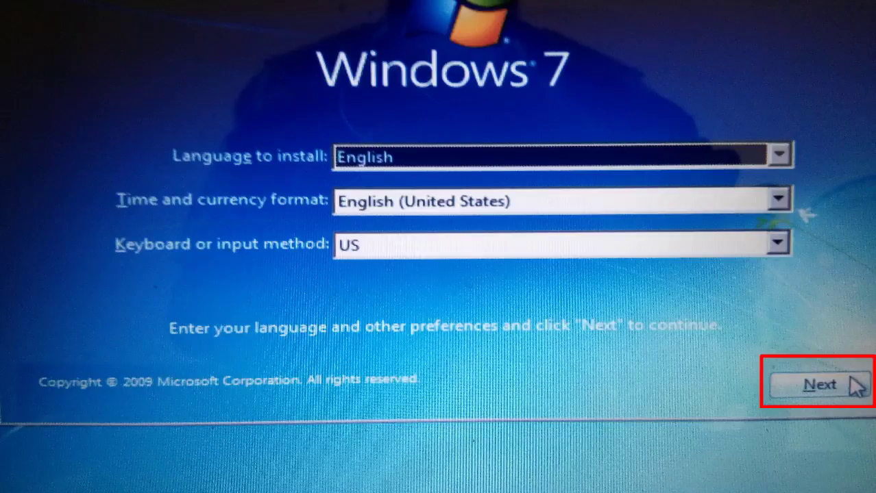
# Step: Continue Windows 7 setup with language English, time and currency format English (United States), and keyboard US
pyautogui.click(854, 386)
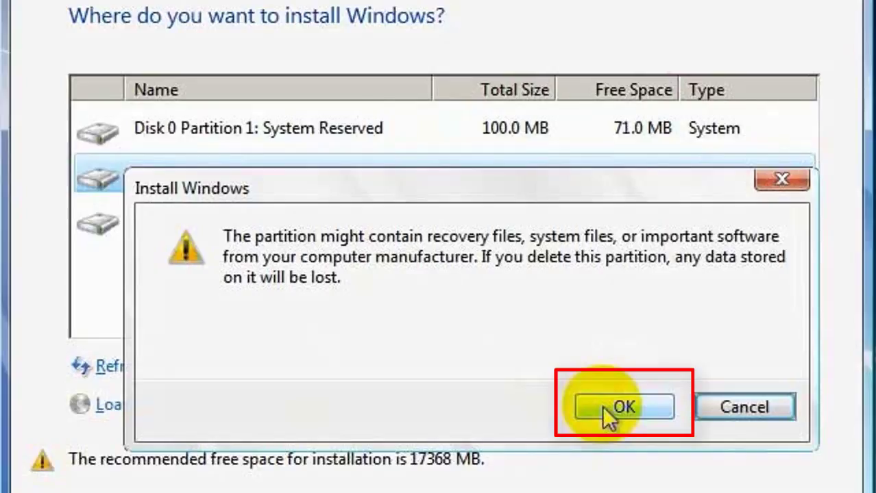
# Step: Confirm deleting the selected partition on Disk 0, and delete the 100 MB System Reserved partition as well
pyautogui.click(602, 405)
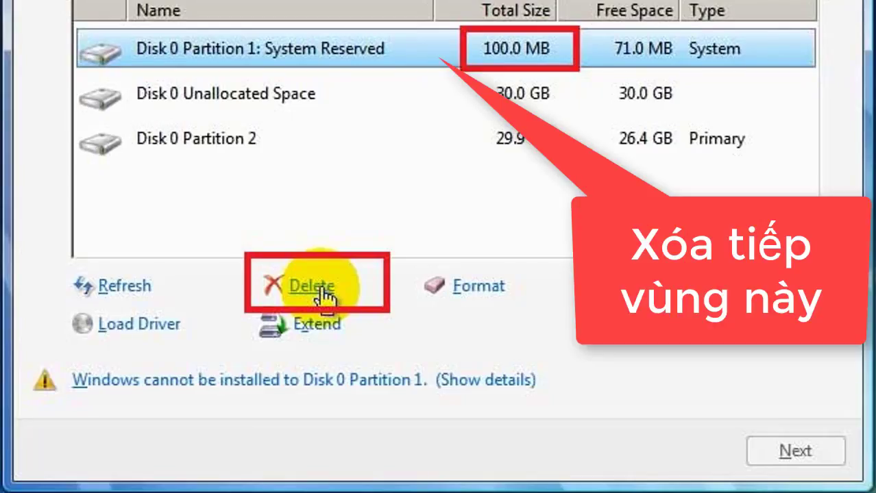
pyautogui.click(311, 286)
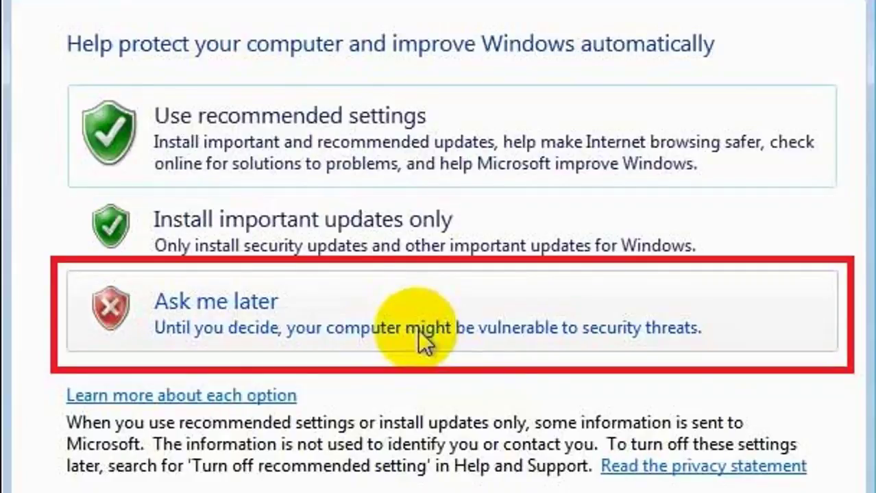
# Step: Choose "Ask me later" for the automatic protection and update settings in Windows setup
pyautogui.click(420, 336)
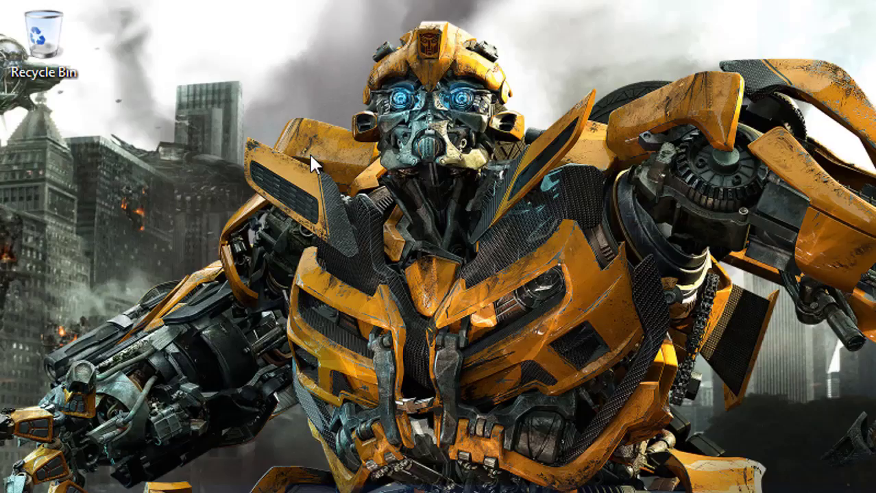
# Step: Enable the Computer and Control Panel desktop icons in the personalization settings and return to the desktop
pyautogui.rightClick(310, 161)
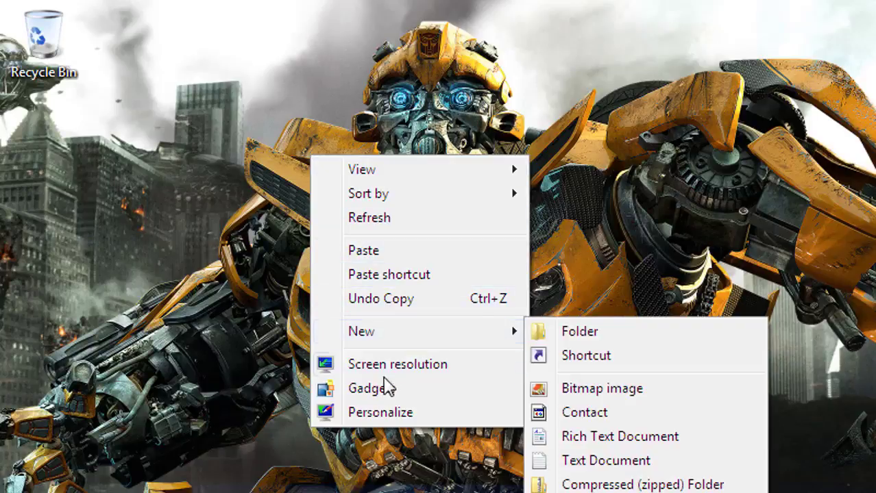
pyautogui.click(372, 414)
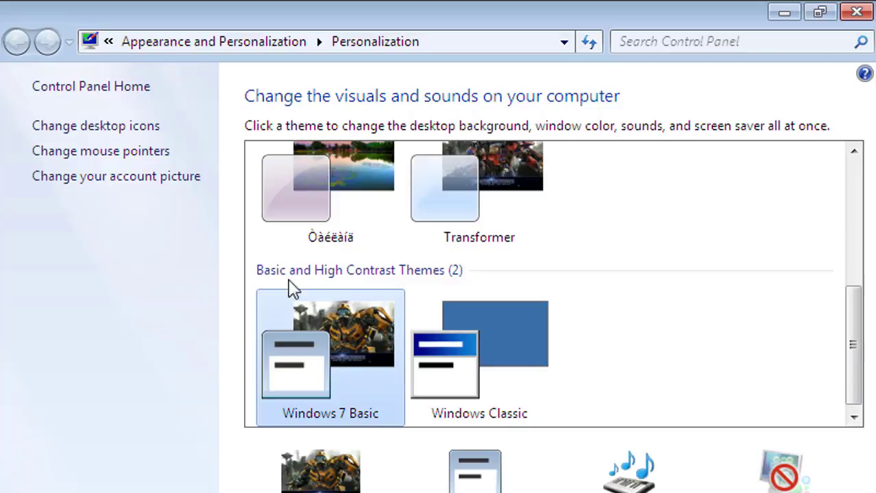
pyautogui.click(132, 136)
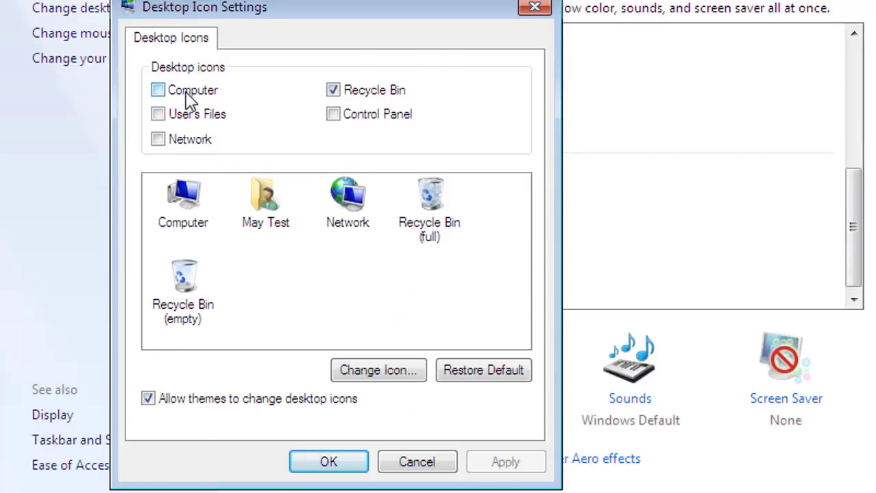
pyautogui.click(190, 96)
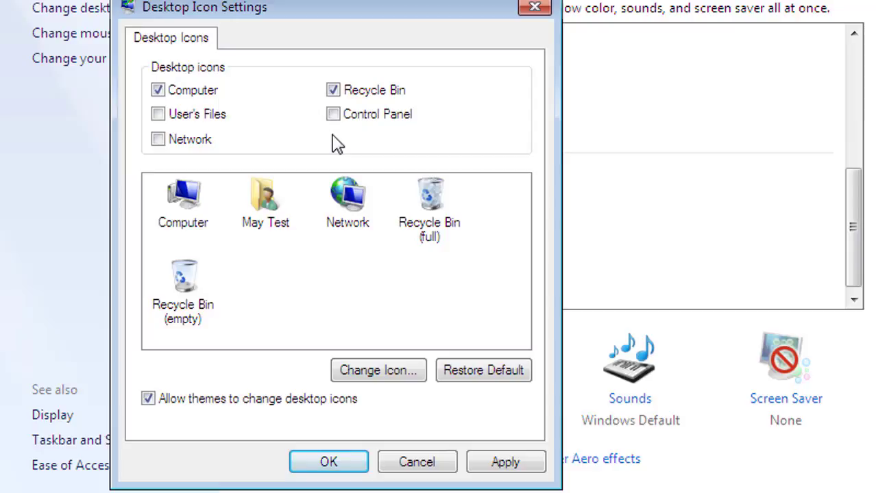
pyautogui.click(334, 114)
pyautogui.click(516, 469)
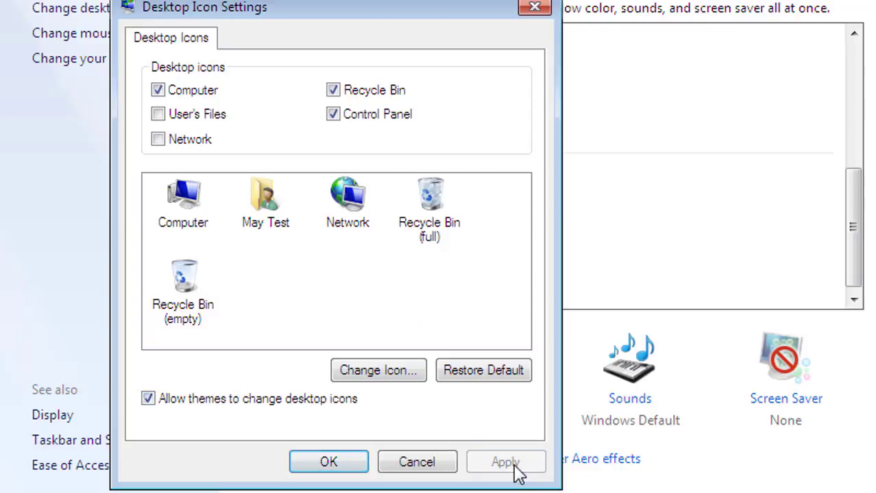
pyautogui.click(328, 463)
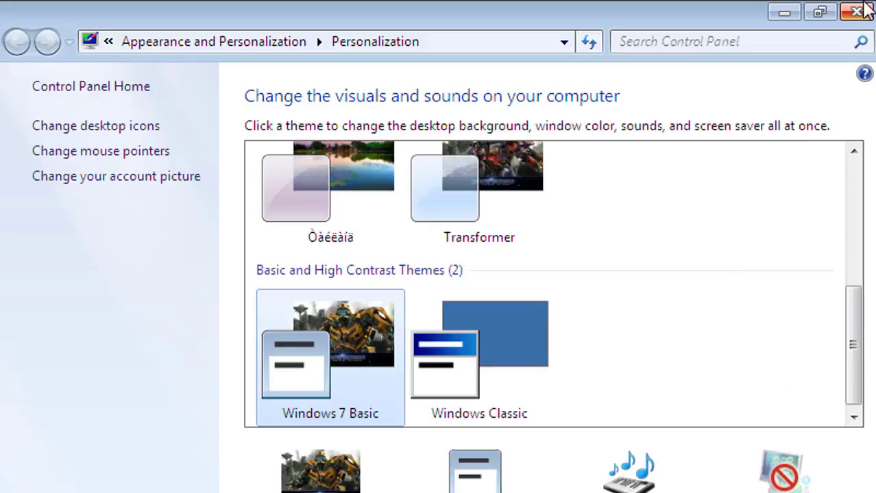
pyautogui.click(866, 8)
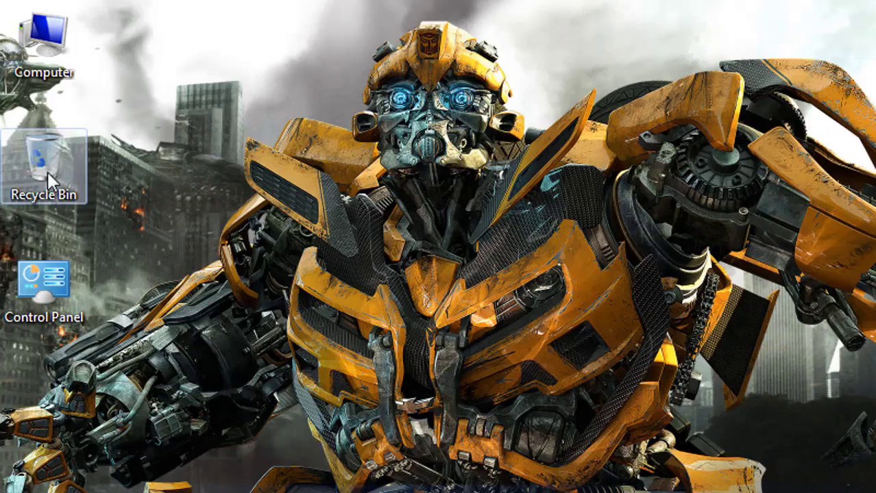
# Step: Open Control Panel from the desktop and show its items as small icons
pyautogui.doubleClick(47, 280)
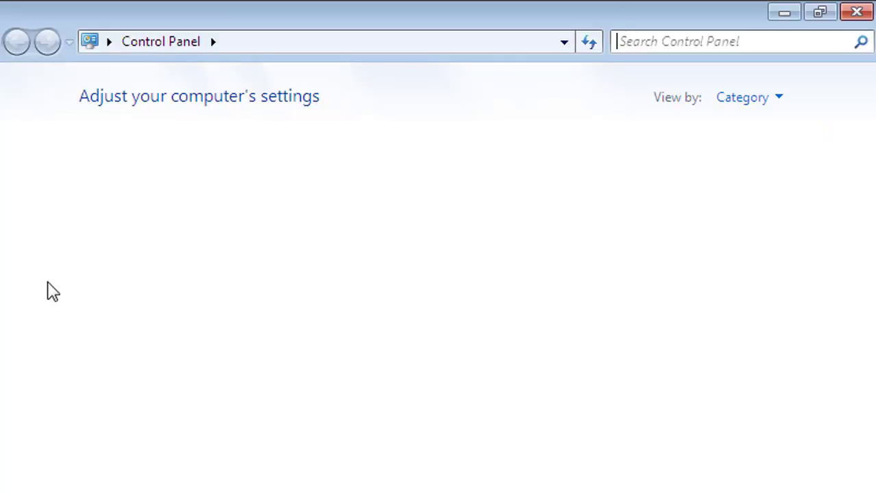
pyautogui.click(777, 99)
pyautogui.click(769, 184)
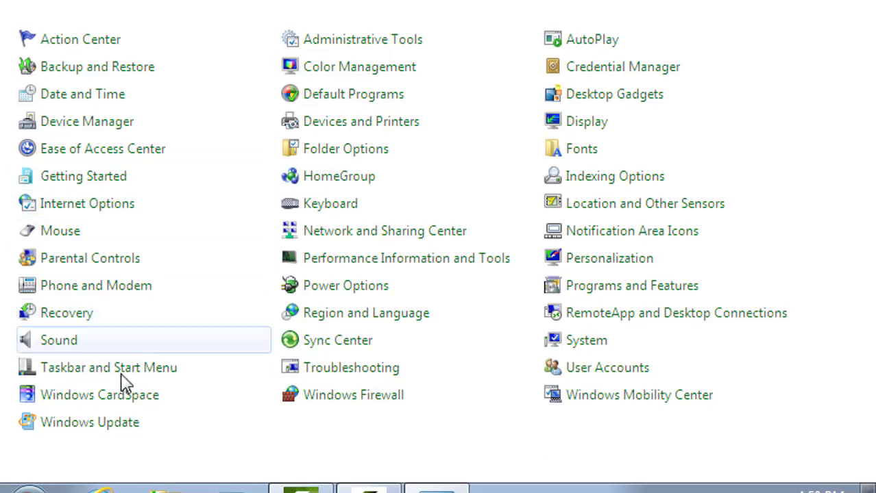
# Step: Set Windows Update's important updates option to "Never check for updates (not recommended)" and save the setting
pyautogui.click(113, 425)
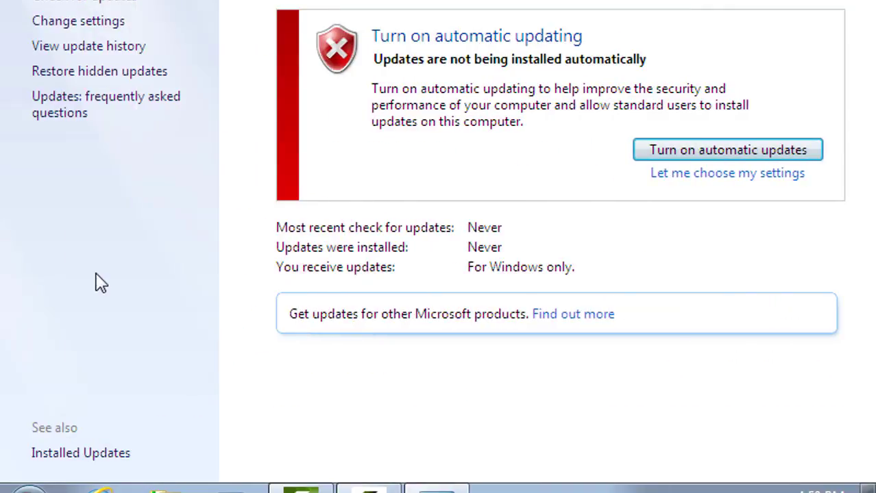
pyautogui.click(102, 27)
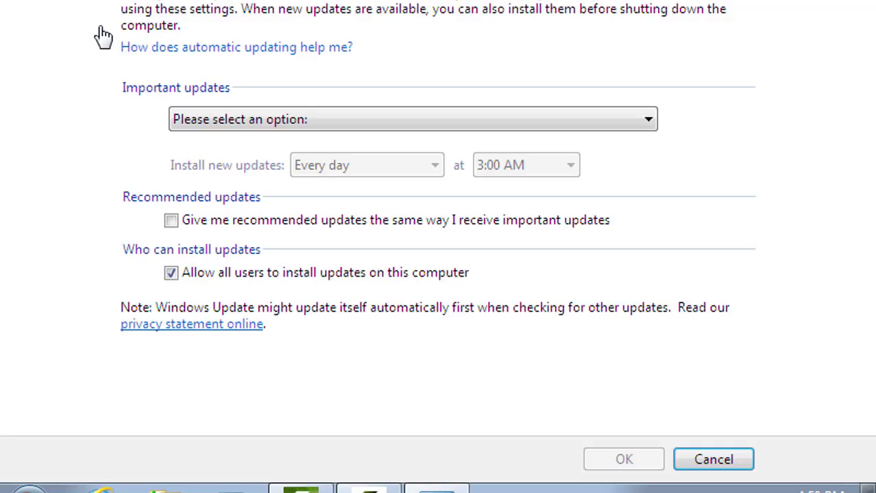
pyautogui.click(391, 129)
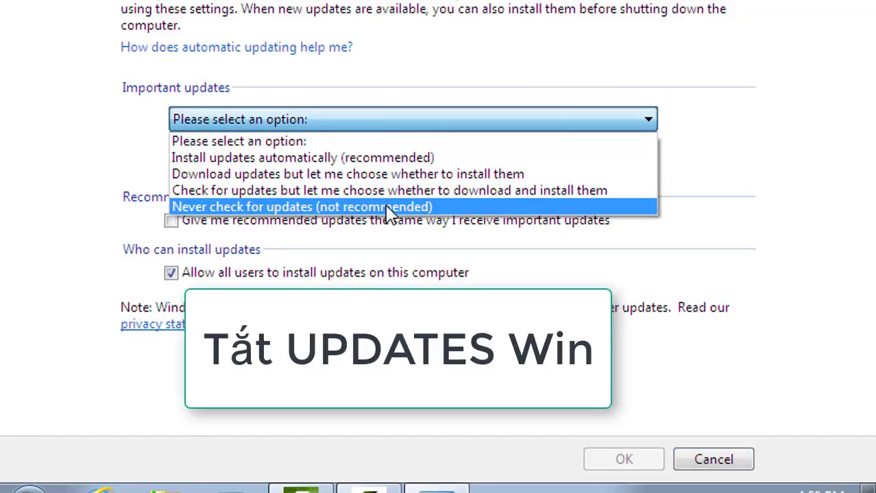
pyautogui.click(387, 207)
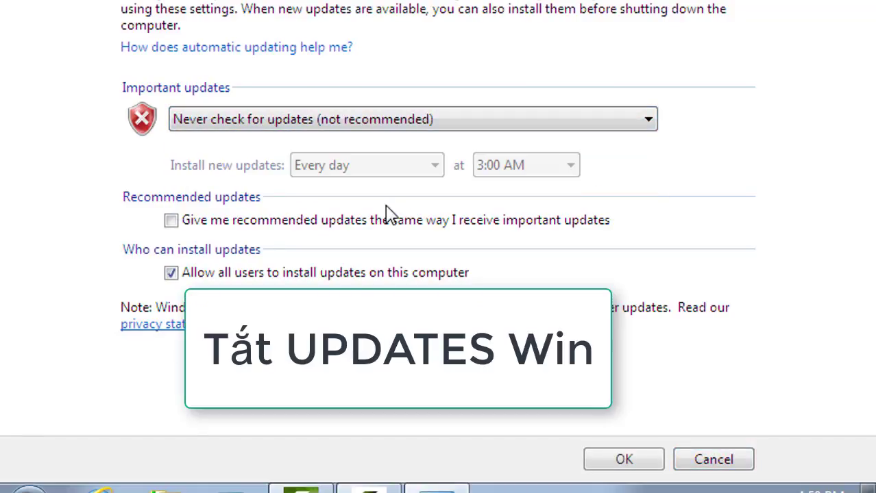
pyautogui.click(646, 463)
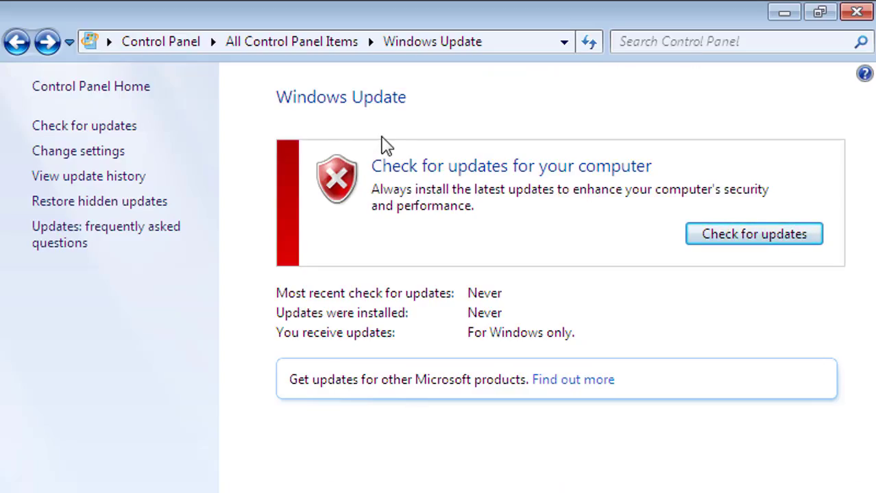
# Step: Set the User Account Control notification level to "Never notify" through User Accounts in Control Panel
pyautogui.click(288, 48)
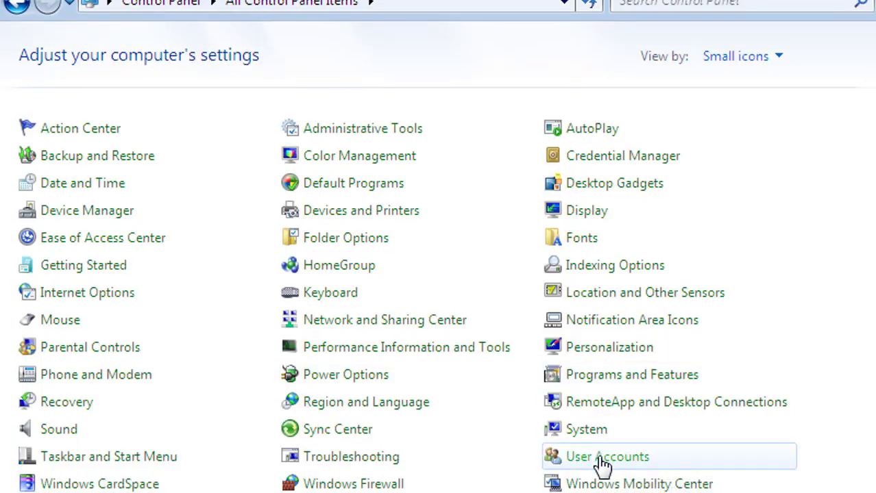
pyautogui.click(603, 457)
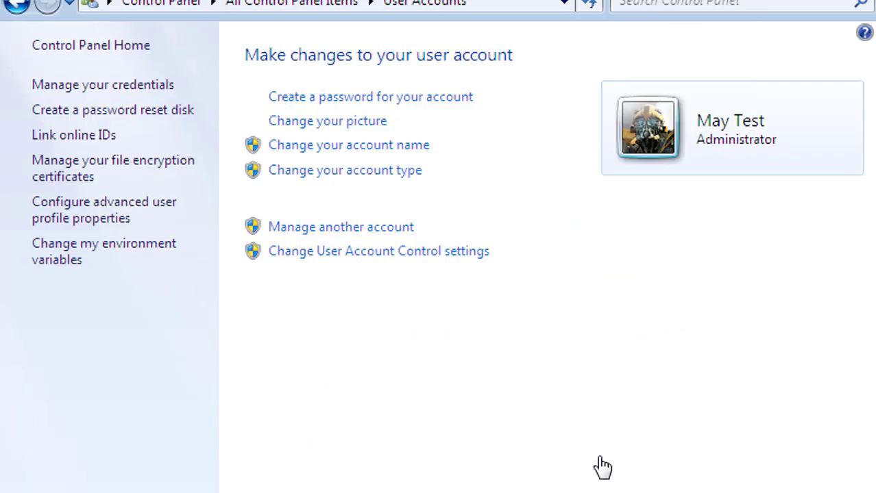
pyautogui.click(372, 252)
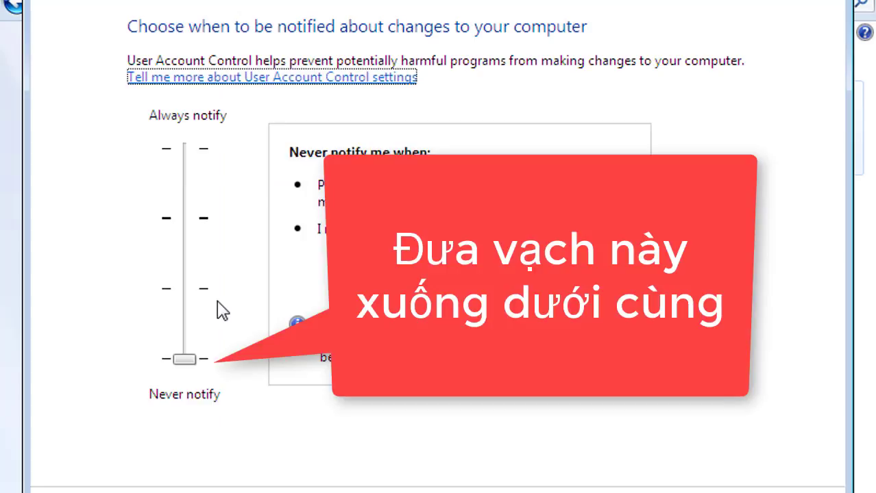
pyautogui.moveTo(180, 361); pyautogui.dragTo(188, 192)
pyautogui.moveTo(196, 280); pyautogui.dragTo(185, 365)
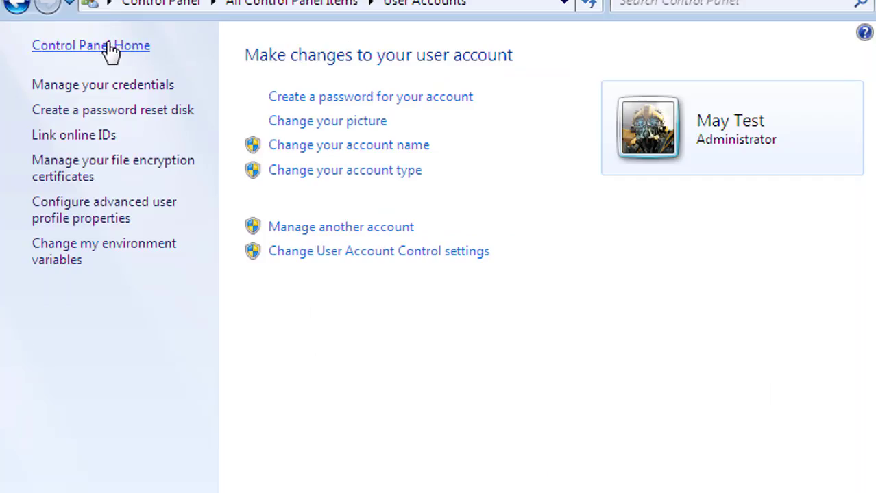
# Step: Turn off "Use AutoPlay for all media and devices" in the AutoPlay settings and close Control Panel
pyautogui.click(109, 43)
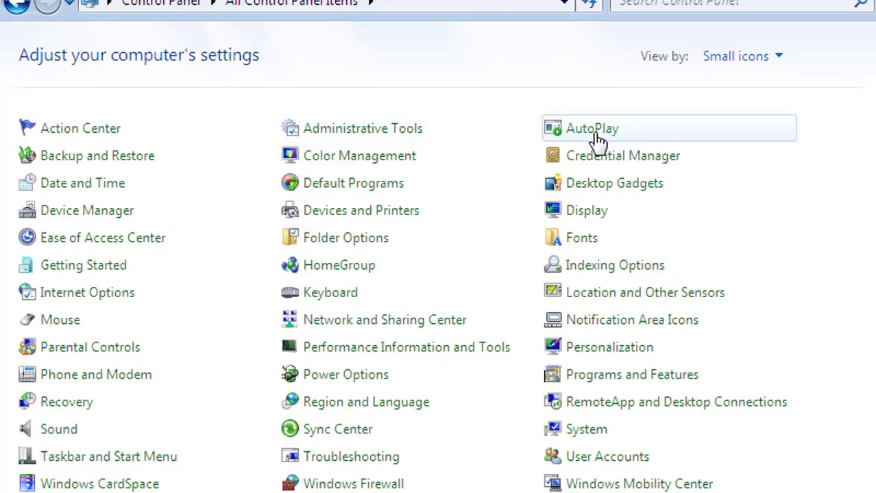
pyautogui.click(594, 133)
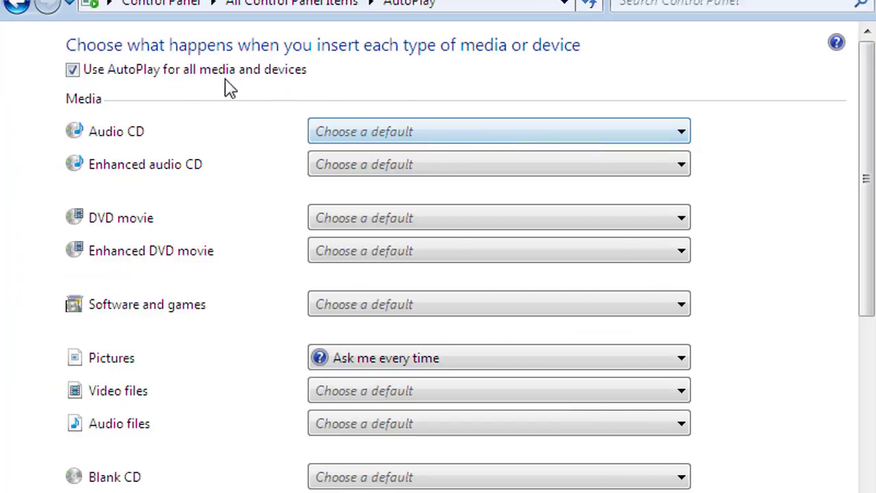
pyautogui.click(72, 70)
pyautogui.click(72, 70)
pyautogui.click(72, 71)
pyautogui.click(72, 71)
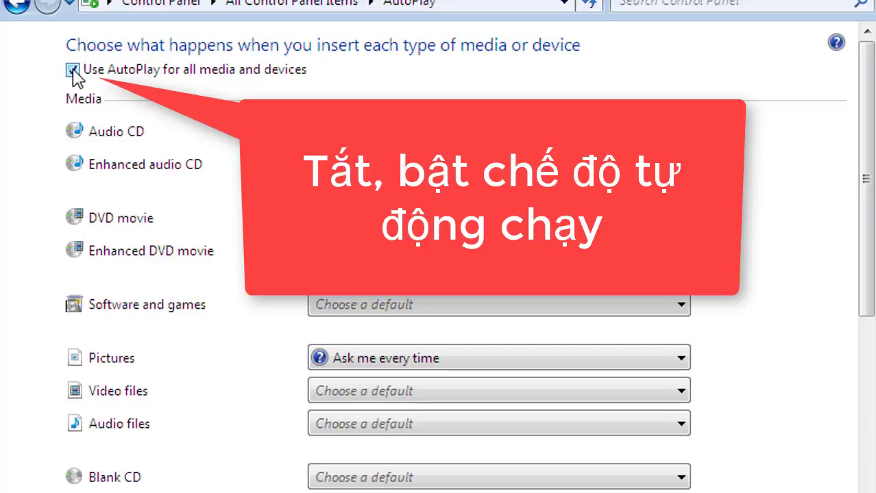
pyautogui.click(72, 70)
pyautogui.click(72, 71)
pyautogui.click(71, 70)
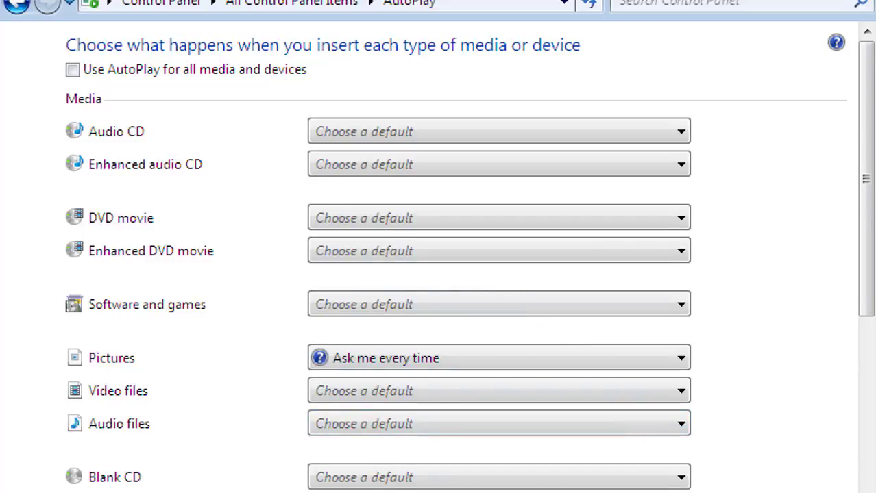
pyautogui.hotkey('alt', 'Left')
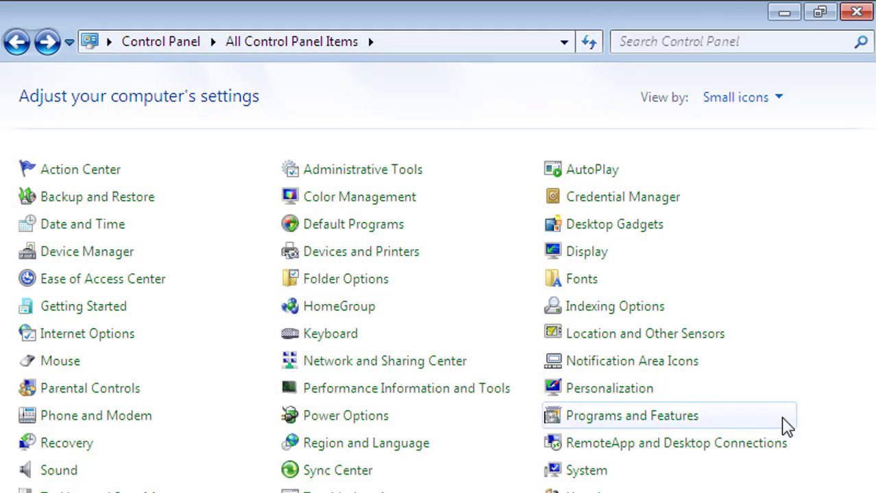
pyautogui.click(857, 12)
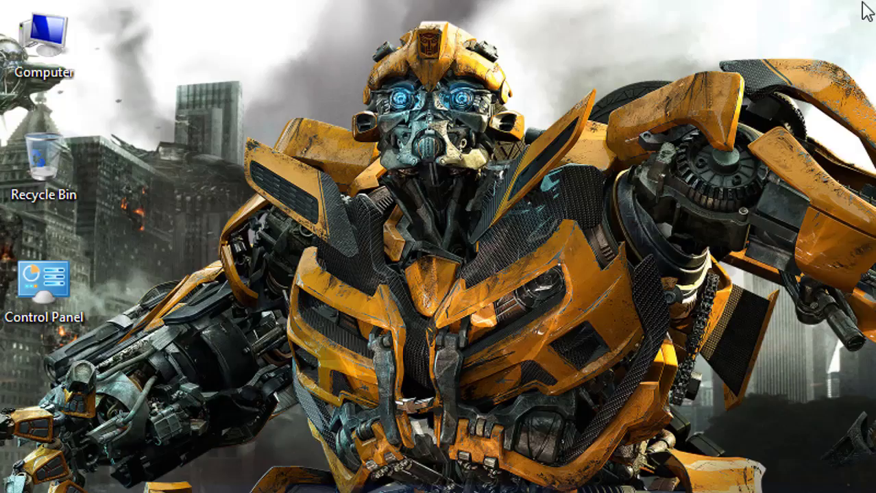
# Step: Check Device Manager in Computer Management for missing drivers under Other devices, scan for hardware changes, and close the window
pyautogui.rightClick(45, 42)
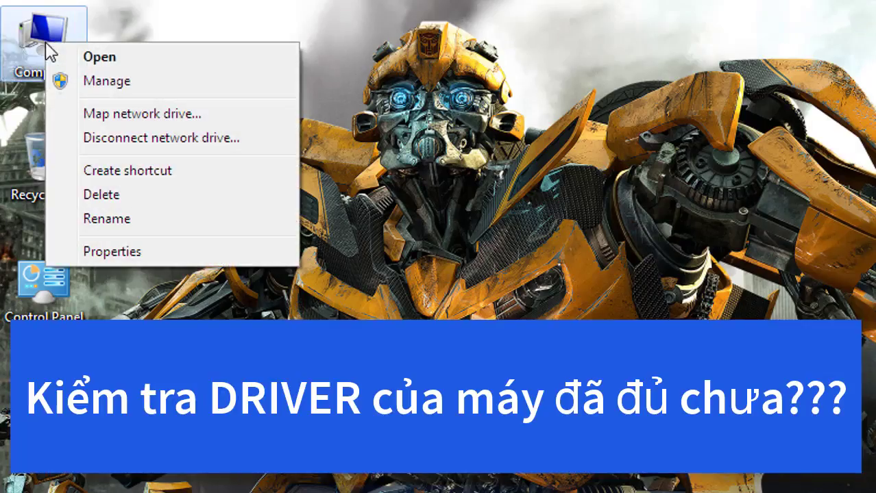
pyautogui.click(103, 84)
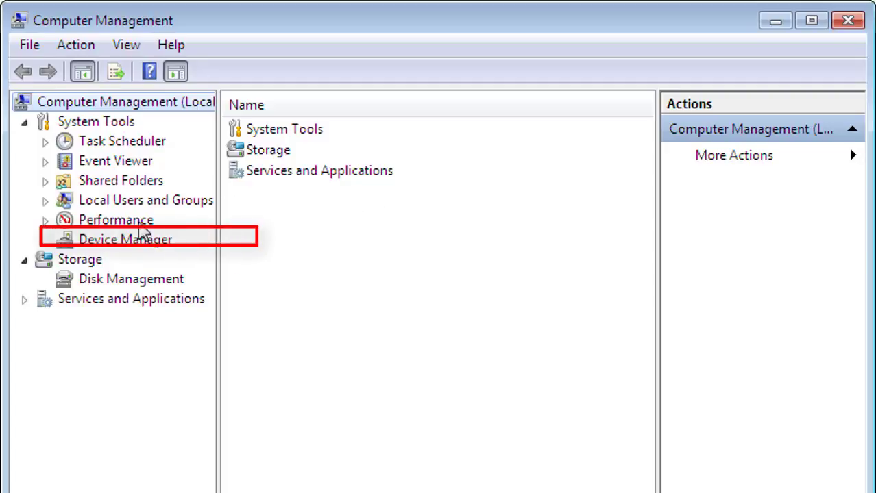
pyautogui.click(128, 244)
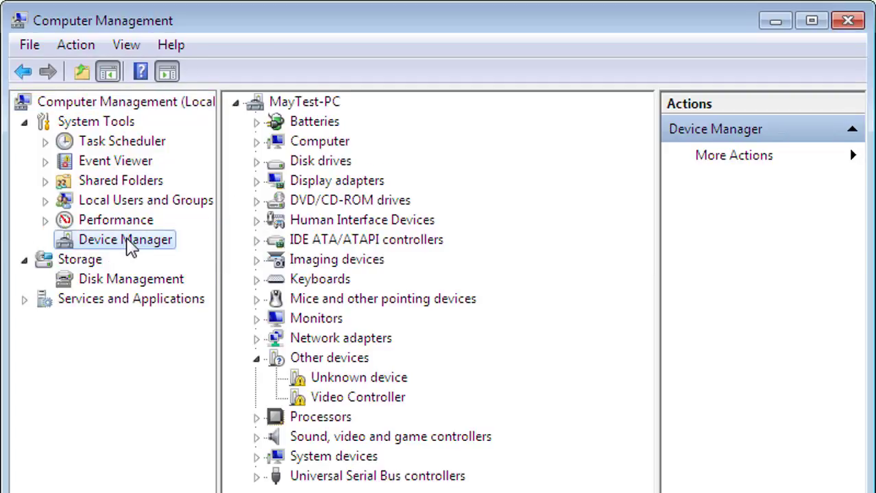
pyautogui.click(370, 378)
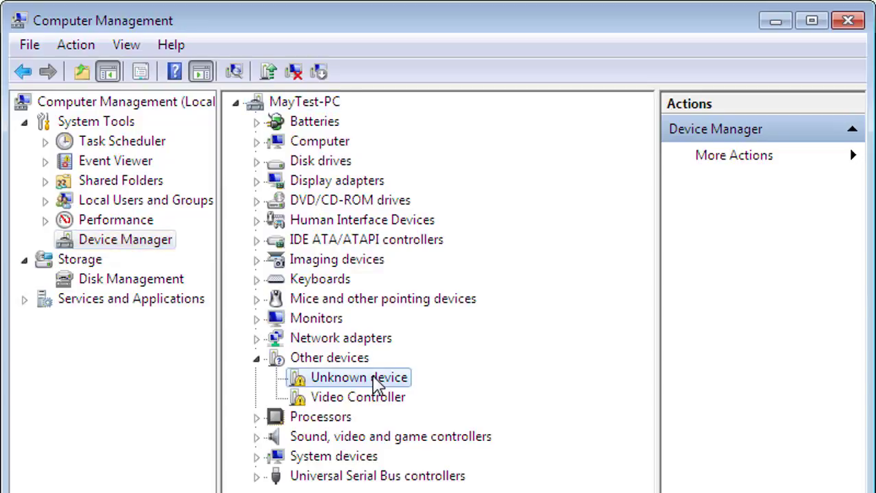
pyautogui.click(368, 400)
pyautogui.press('Left')
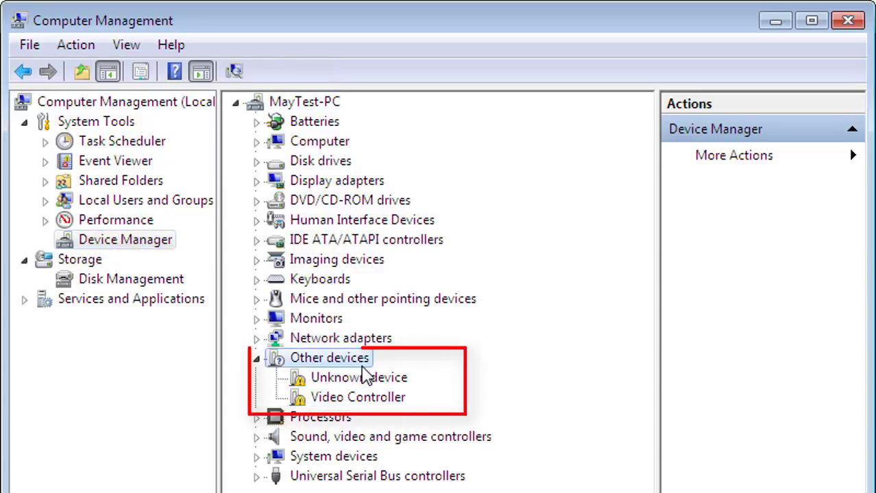
pyautogui.click(361, 378)
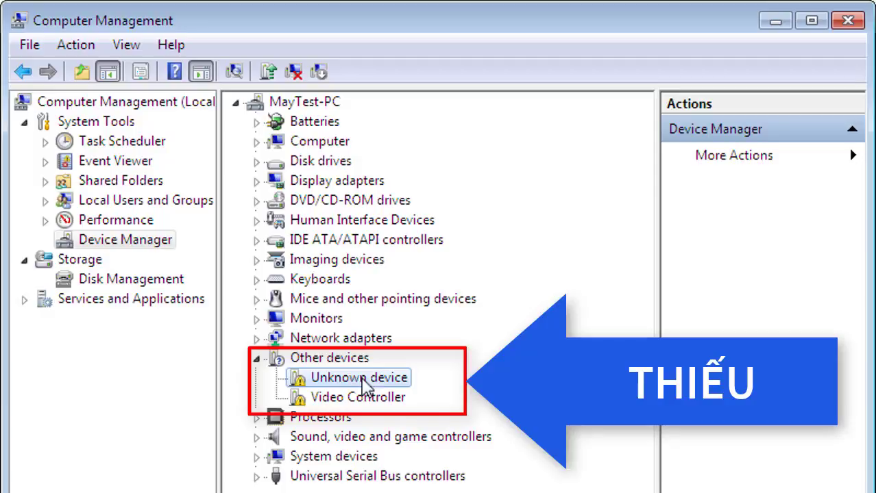
pyautogui.click(339, 358)
pyautogui.click(234, 71)
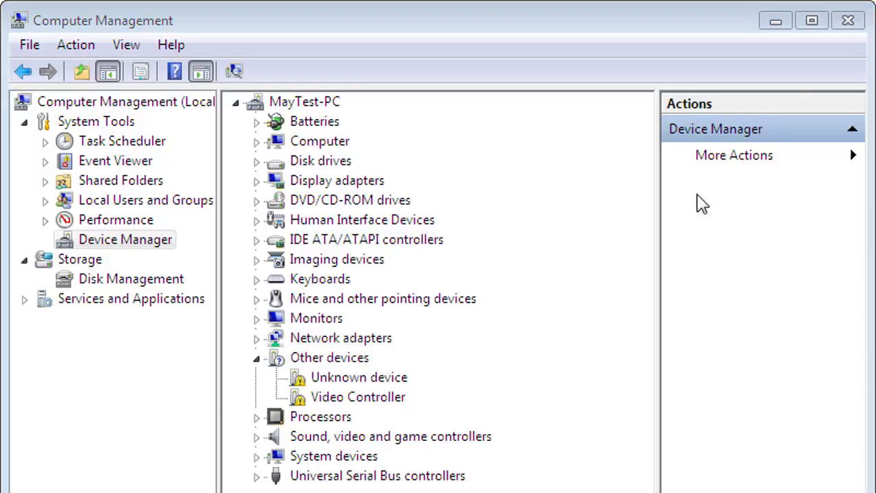
pyautogui.click(857, 22)
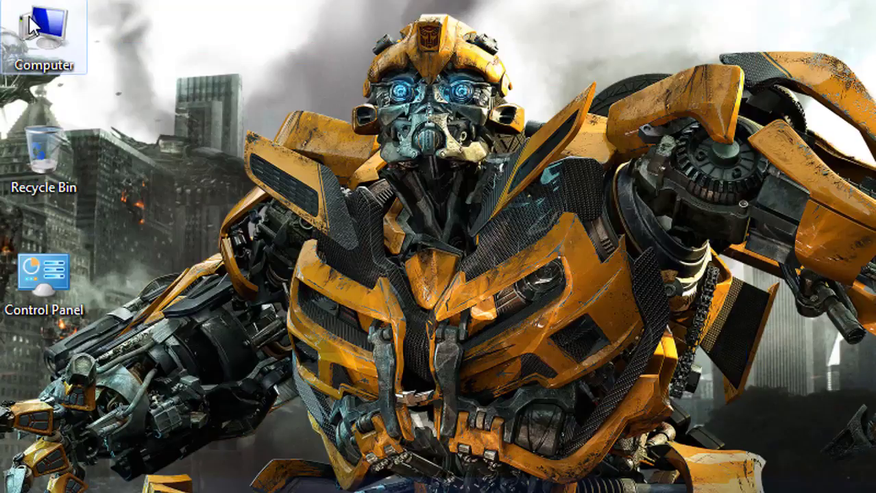
# Step: Run [Win7.x86]WanDrv6 as administrator from the WanDrv6_Win7.x86_6.2.2014.1209 folder in D:\BO CAI WIN\PHAN MEM
pyautogui.doubleClick(31, 26)
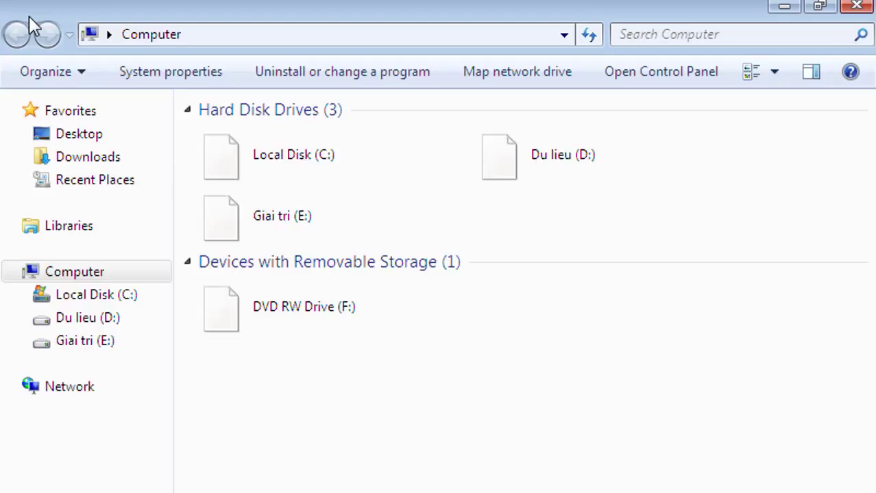
pyautogui.doubleClick(507, 158)
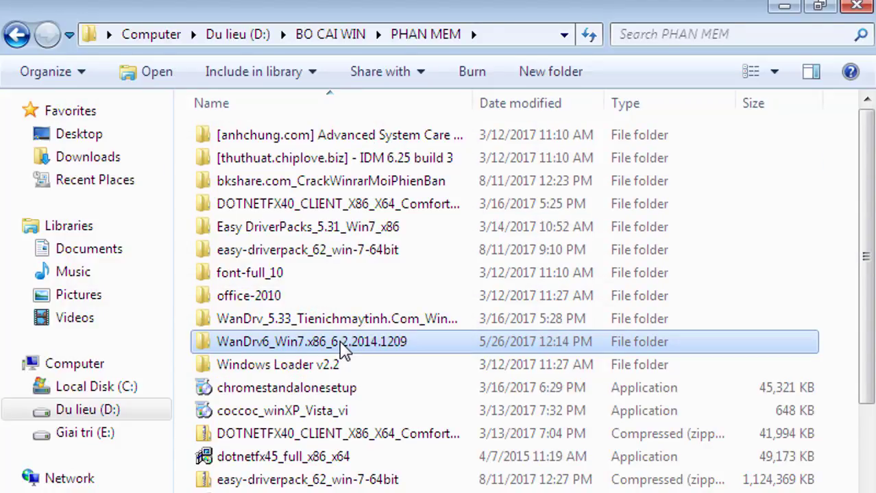
pyautogui.doubleClick(343, 342)
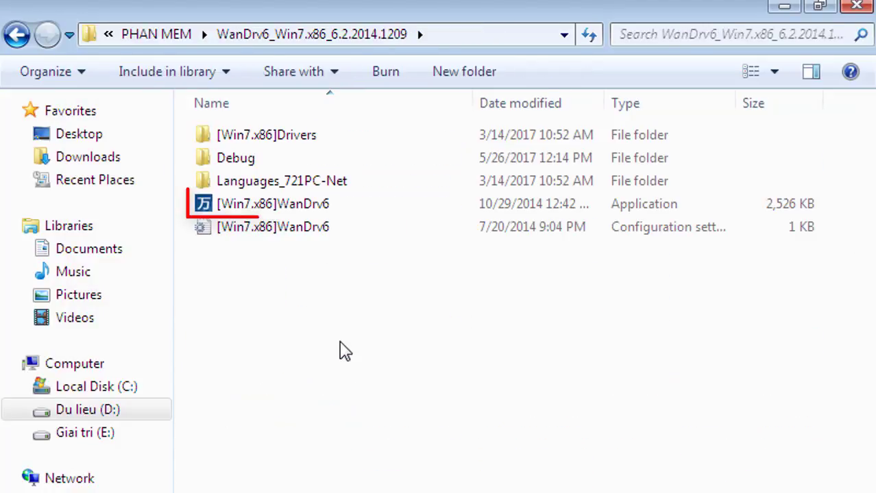
pyautogui.click(299, 207)
pyautogui.rightClick(299, 206)
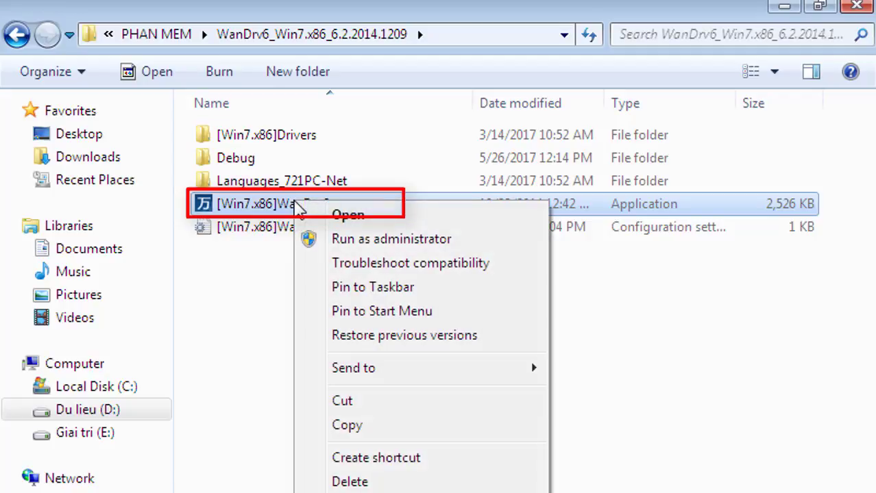
pyautogui.click(350, 239)
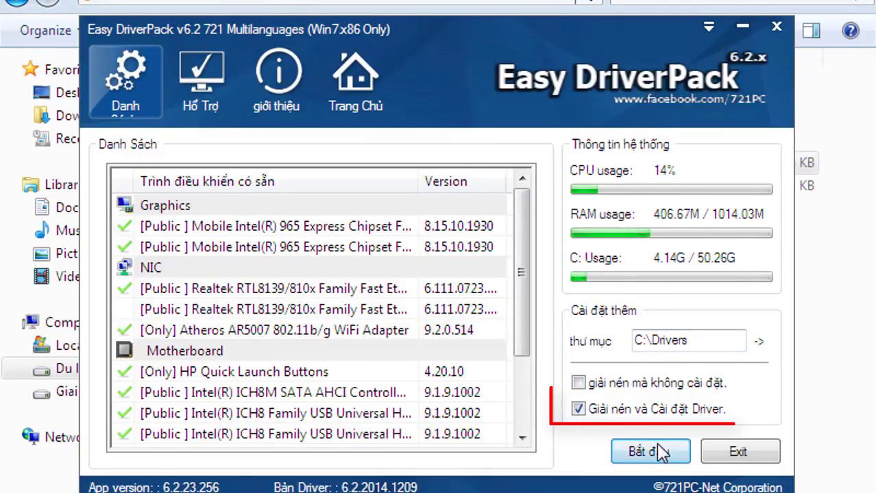
# Step: Extract and install the listed drivers with Easy DriverPack, allowing deletion of the existing extraction folder, and restart the computer
pyautogui.click(660, 454)
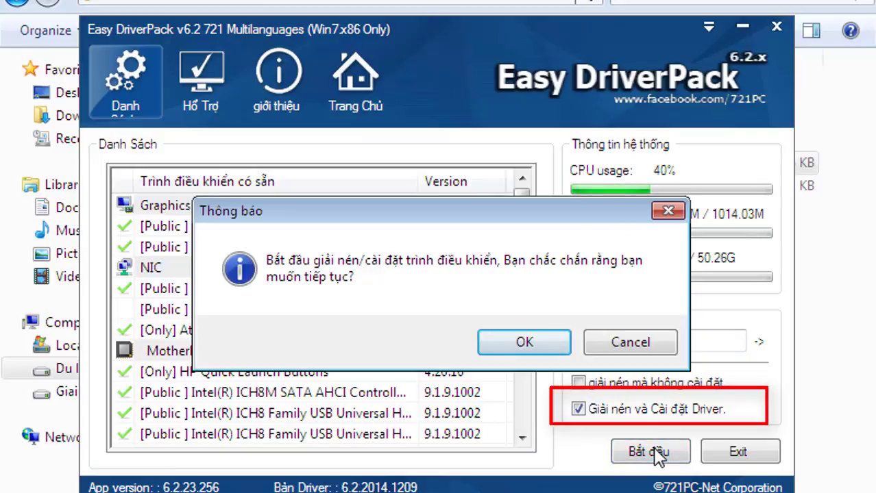
pyautogui.click(526, 342)
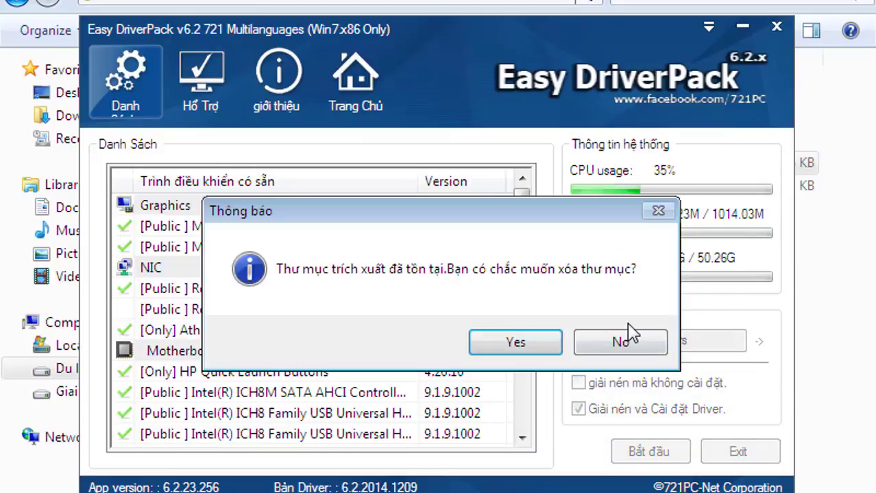
pyautogui.click(514, 342)
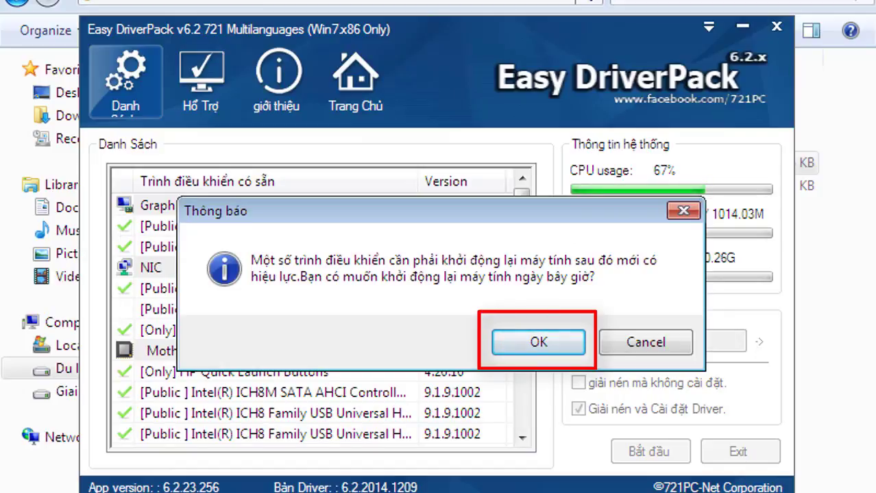
pyautogui.click(562, 348)
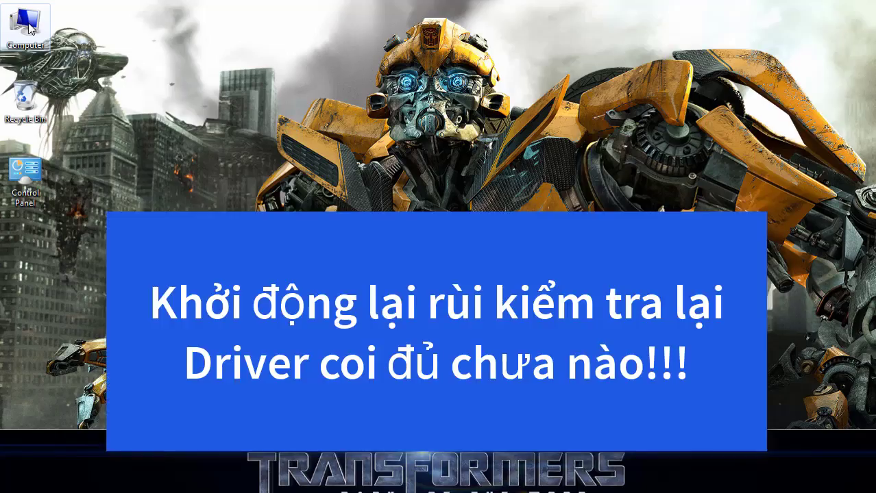
# Step: Recheck the installed devices for missing drivers in Device Manager after the restart and return to the desktop
pyautogui.rightClick(29, 28)
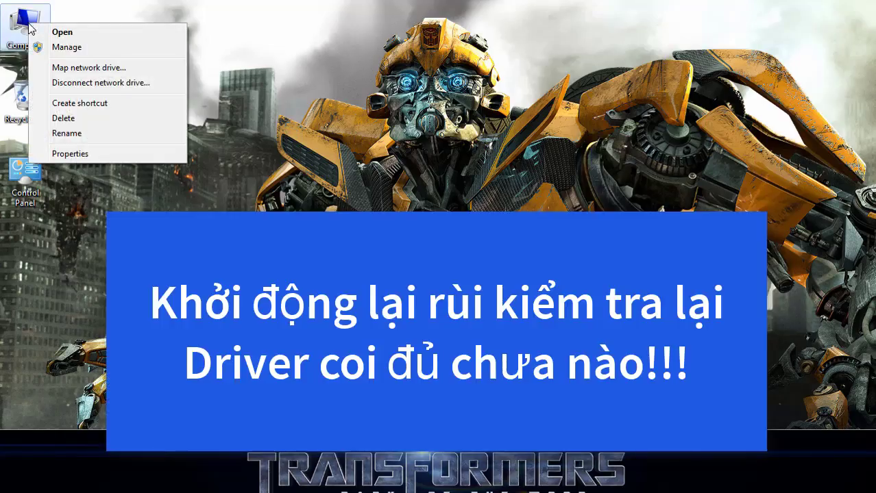
pyautogui.click(63, 47)
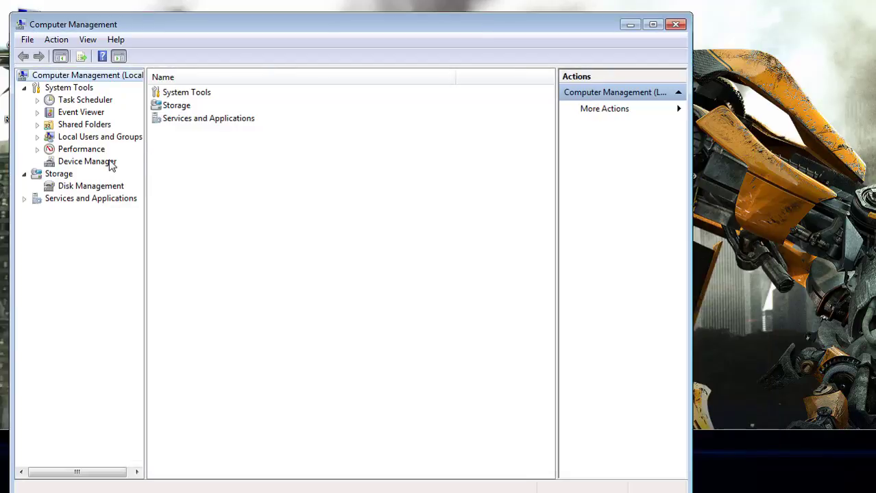
pyautogui.click(87, 162)
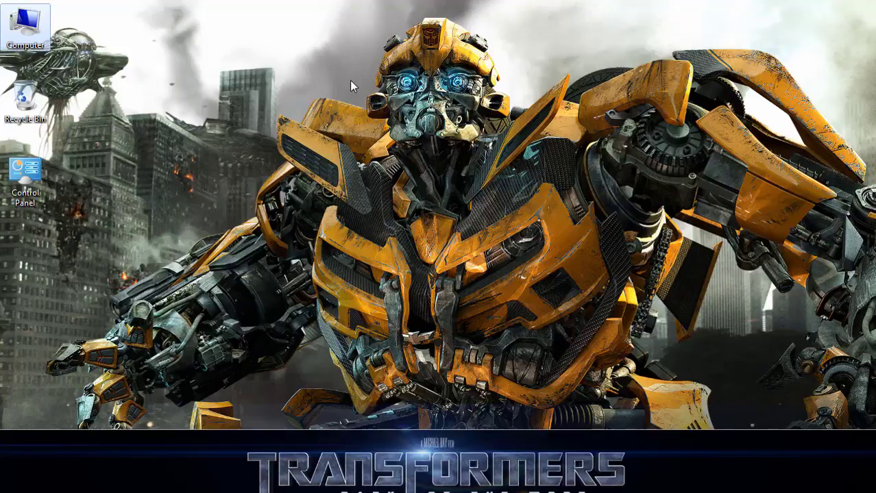
pyautogui.rightClick(349, 80)
pyautogui.click(476, 121)
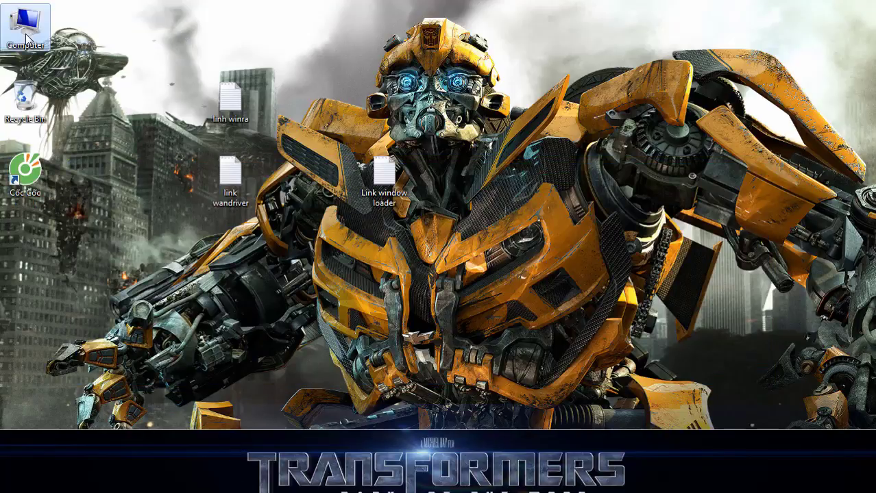
# Step: Open the Computer properties in a maximized window, examine the Windows activation status, and close the window
pyautogui.rightClick(26, 37)
pyautogui.click(56, 164)
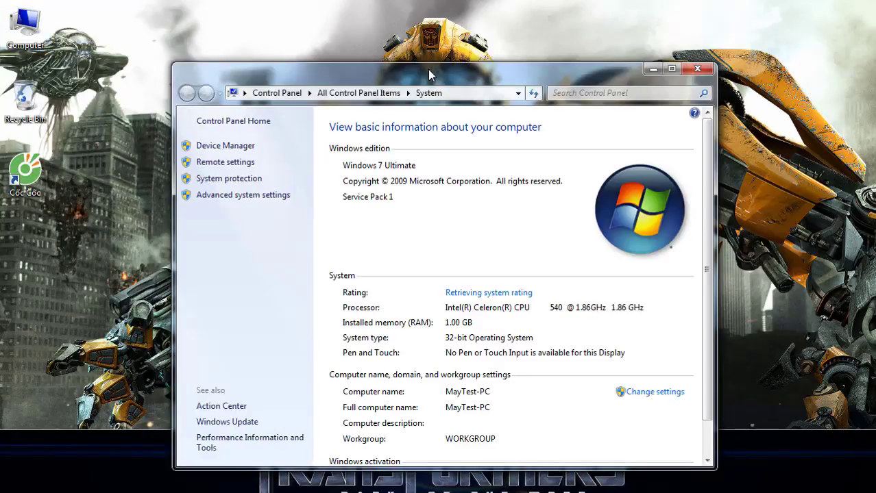
pyautogui.doubleClick(459, 70)
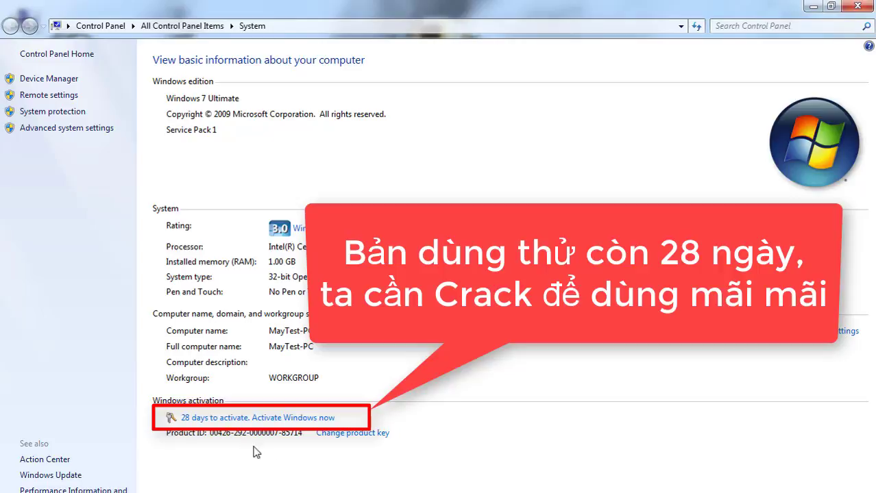
pyautogui.click(857, 7)
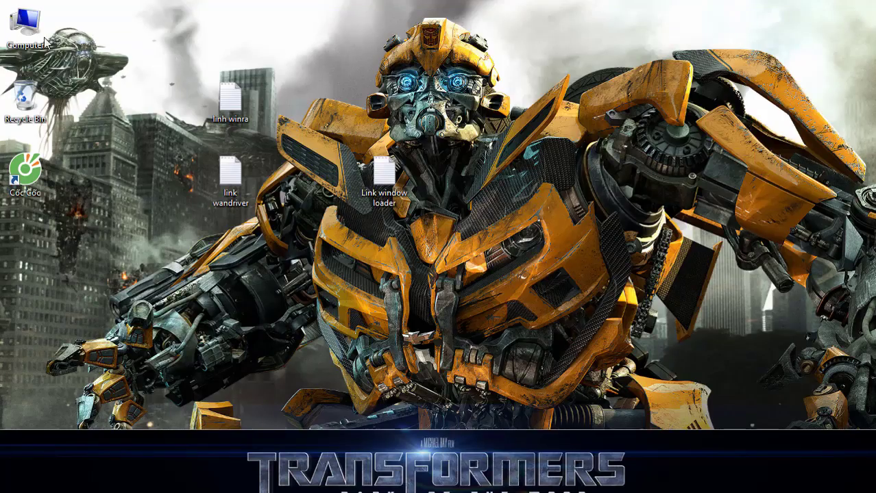
# Step: Extract the Windows Loader 2.2.2 Final By DAZ archive in Downloads to a folder of the same name, working in a maximized window
pyautogui.doubleClick(26, 27)
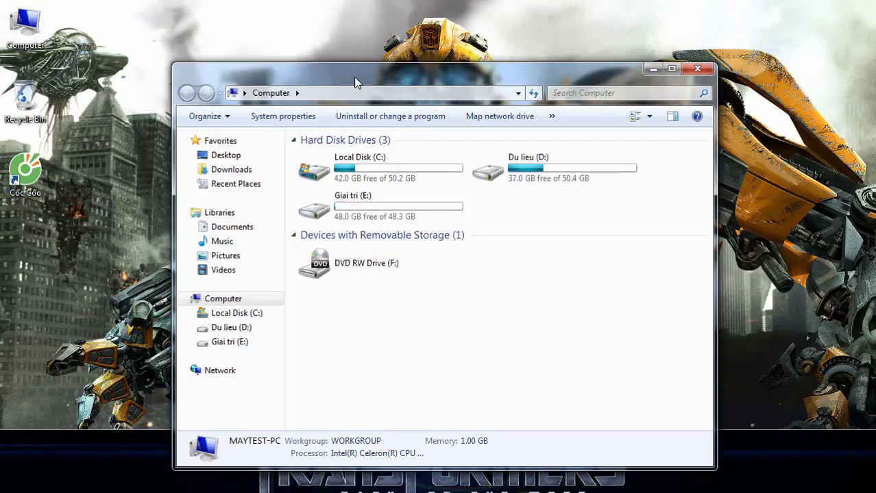
pyautogui.doubleClick(355, 77)
pyautogui.click(61, 104)
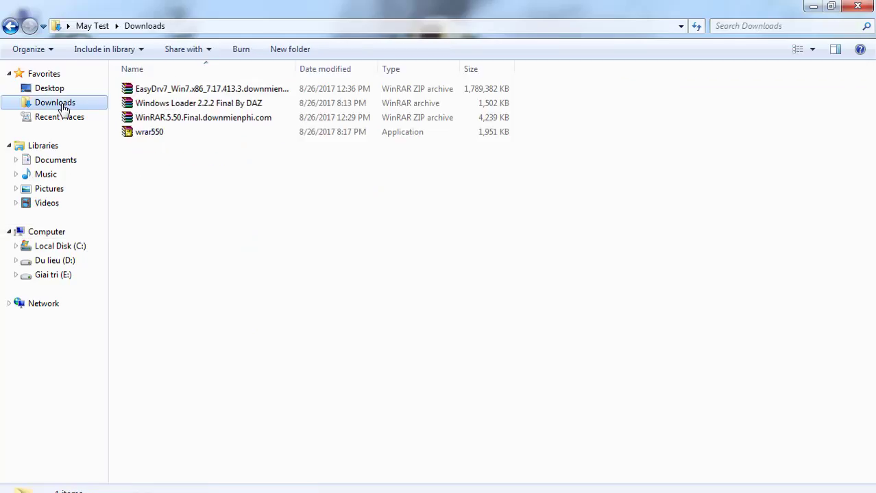
pyautogui.click(176, 106)
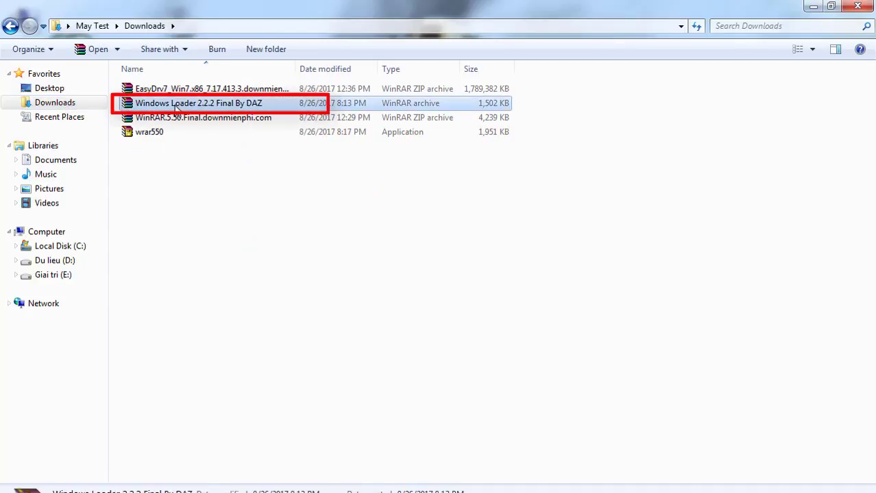
pyautogui.rightClick(176, 107)
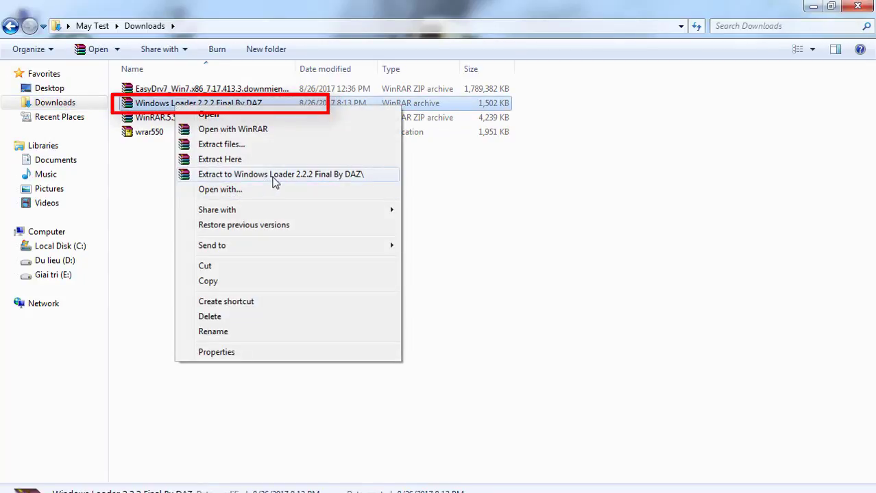
pyautogui.click(298, 176)
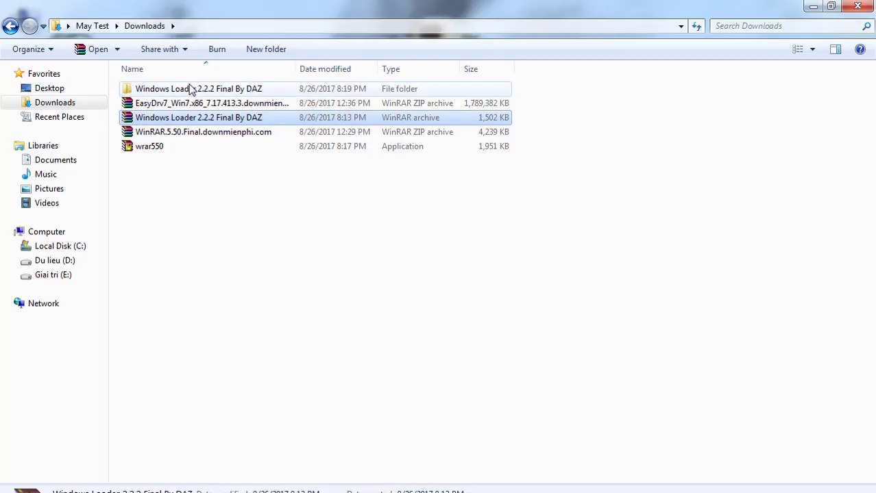
# Step: Run Windows Loader as administrator from the extracted [Kenh76.vn] Windows Loader 2.2.2 Final By DAZ subfolder and start its installation
pyautogui.click(192, 90)
pyautogui.doubleClick(192, 89)
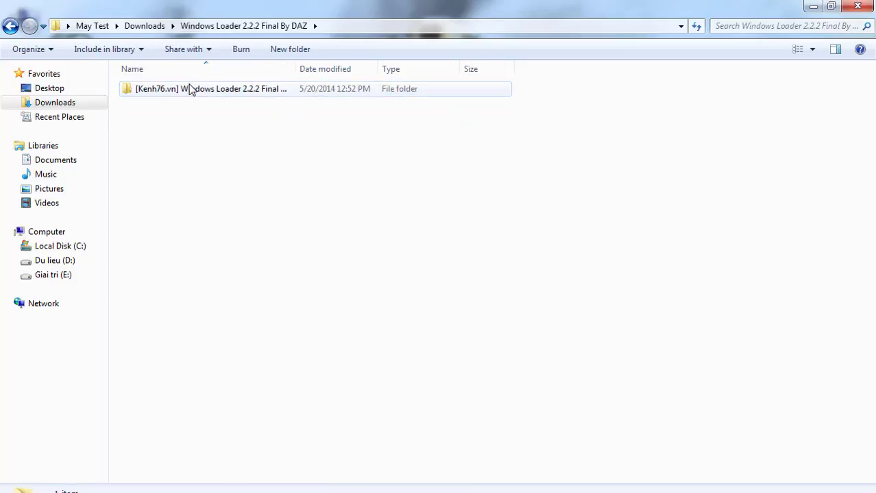
pyautogui.doubleClick(192, 89)
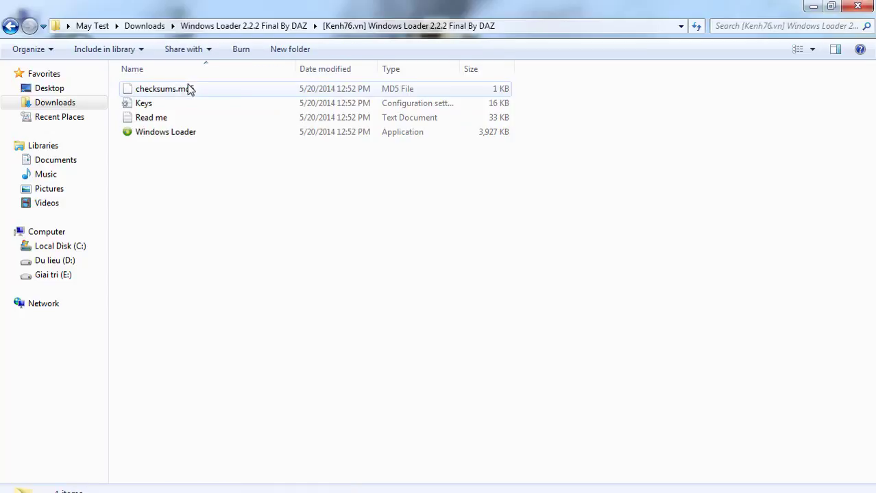
pyautogui.click(159, 135)
pyautogui.rightClick(158, 136)
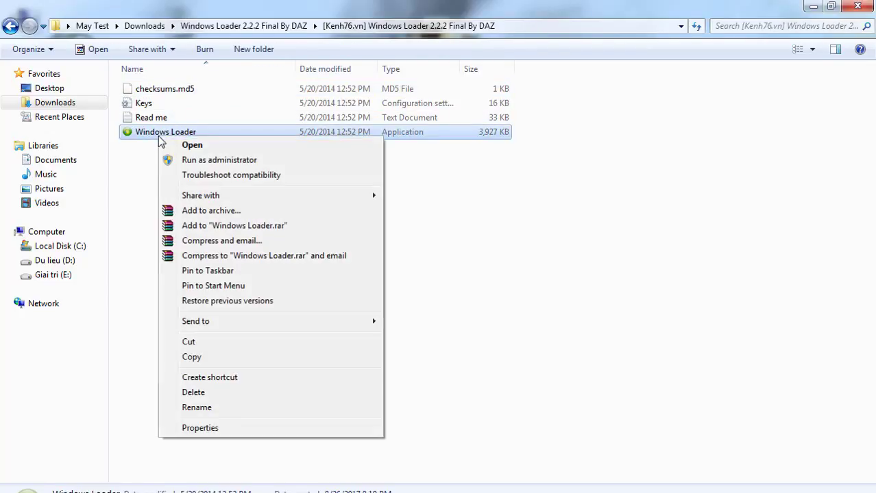
pyautogui.click(216, 161)
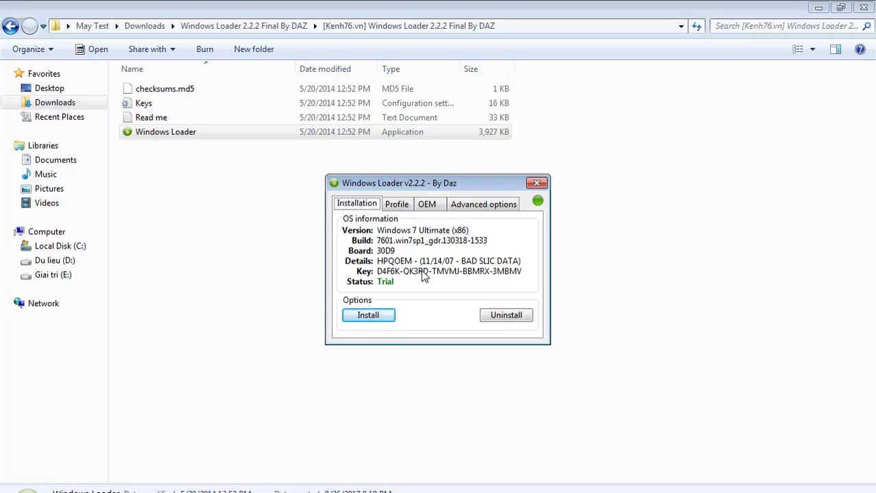
pyautogui.click(382, 316)
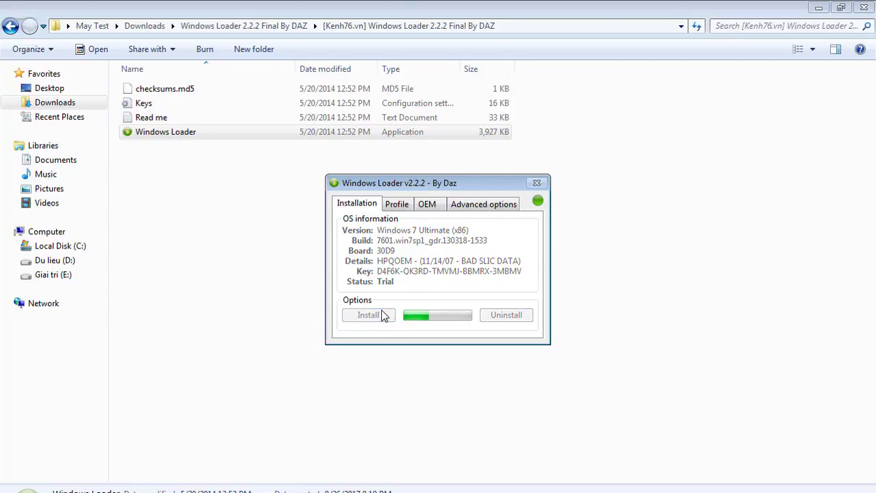